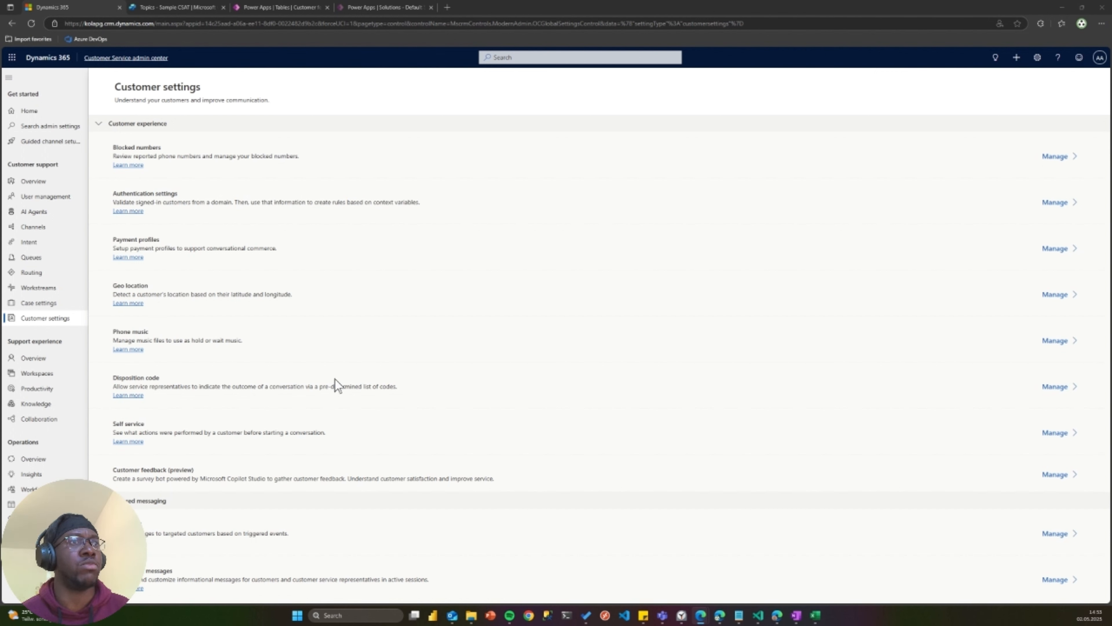
Open the management page for Customer feedback (preview) in the customer settings and start a new survey
key("ctrl+plus")
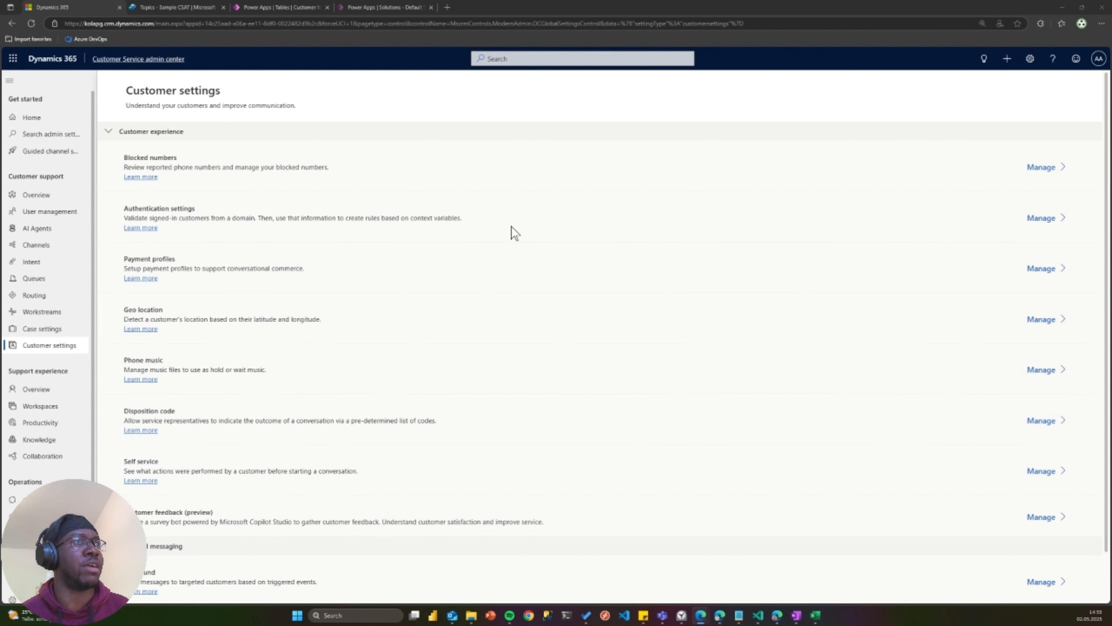
key("ctrl+plus")
key("ctrl+plus")
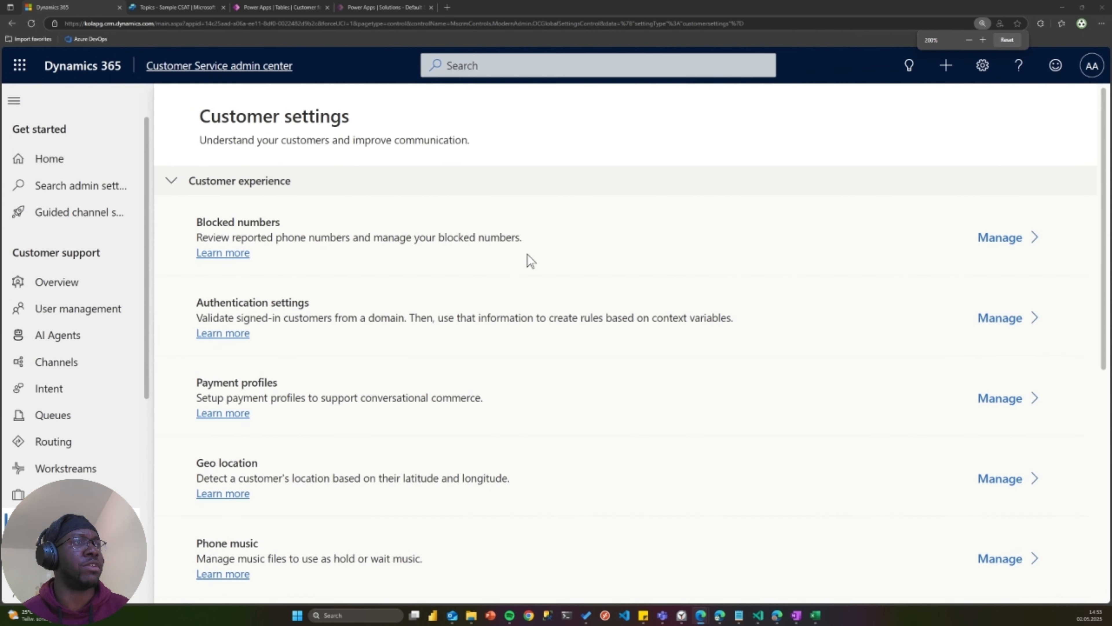
scroll(529, 258, "down", 4)
scroll(119, 467, "down", 2)
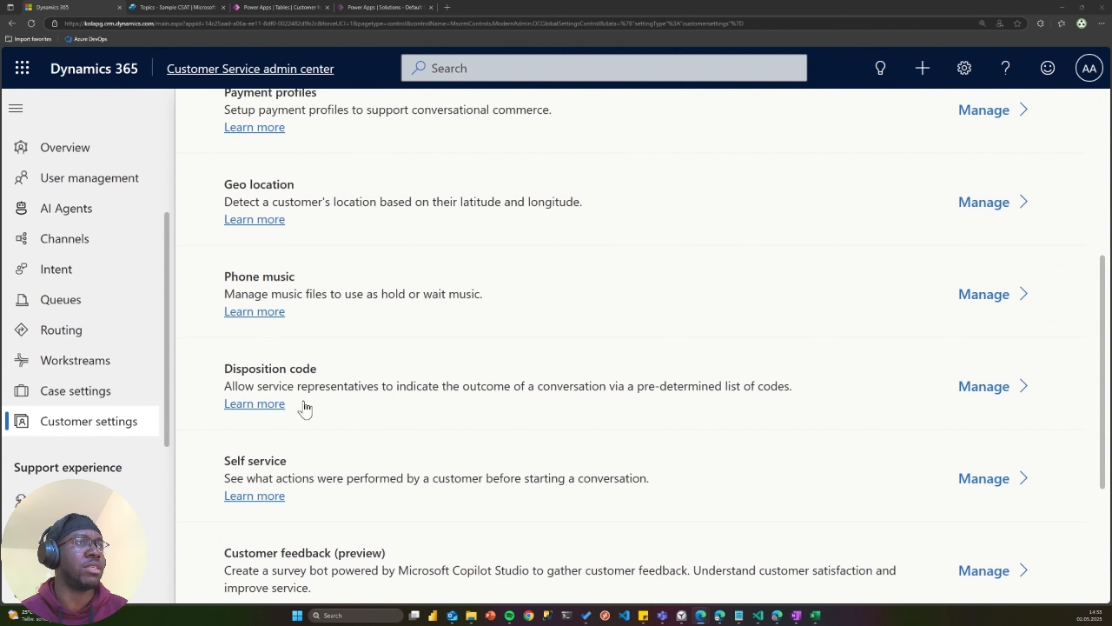
scroll(340, 381, "down", 3)
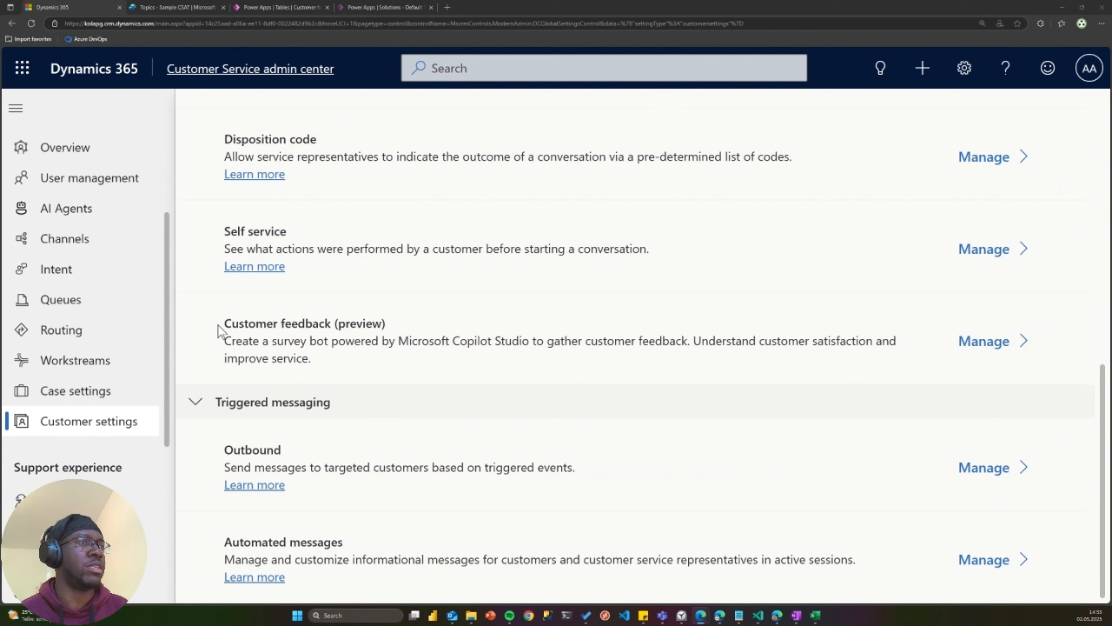
left_click_drag(218, 331, 401, 330)
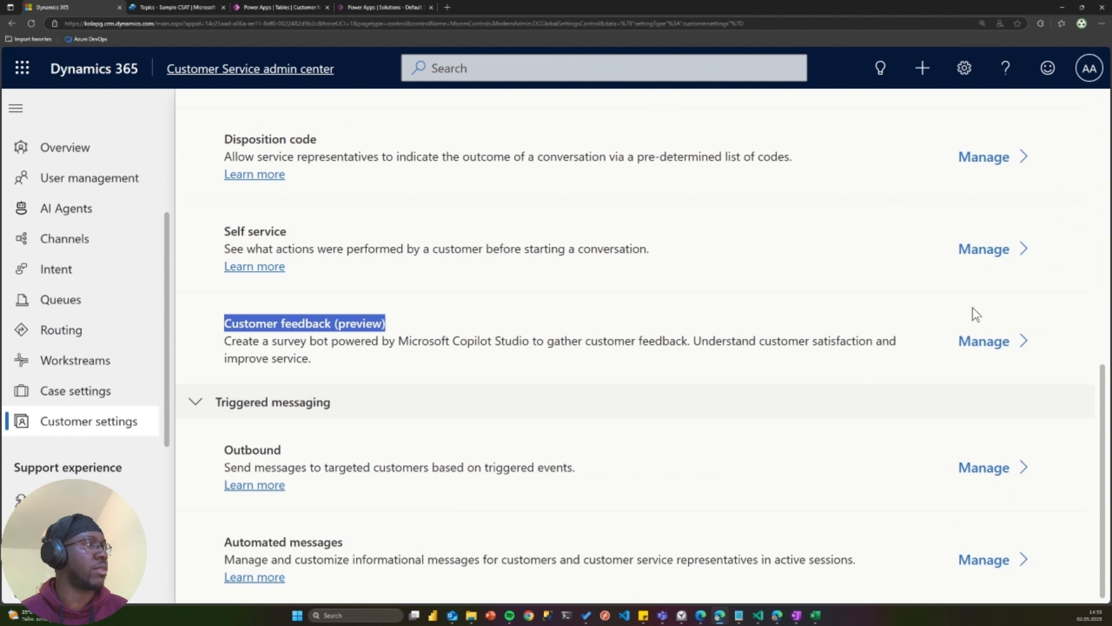
left_click(982, 344)
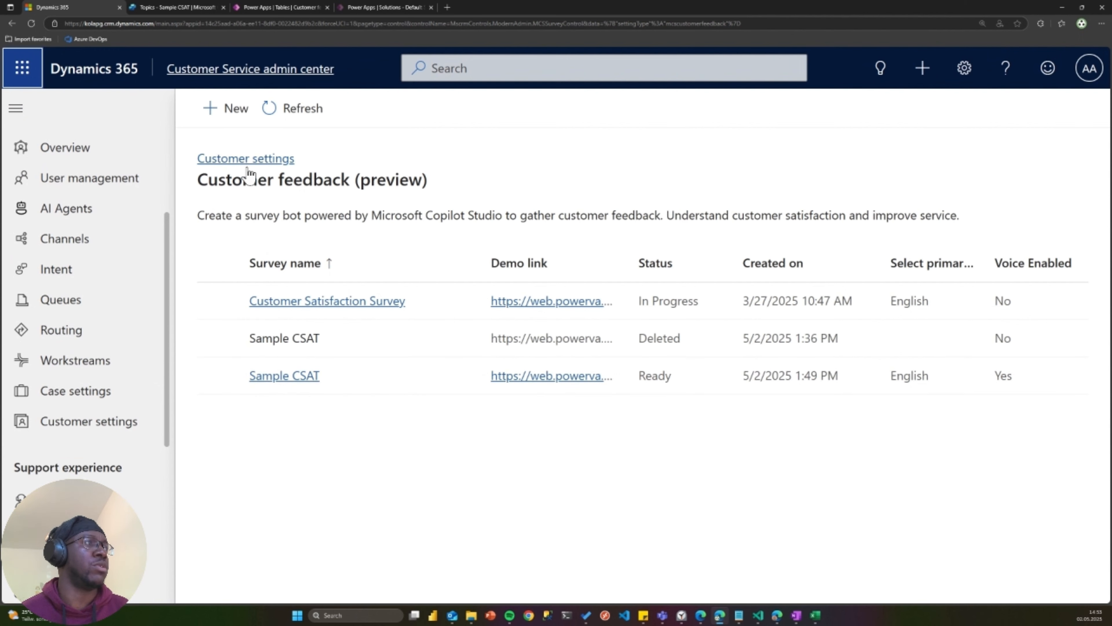
left_click(238, 114)
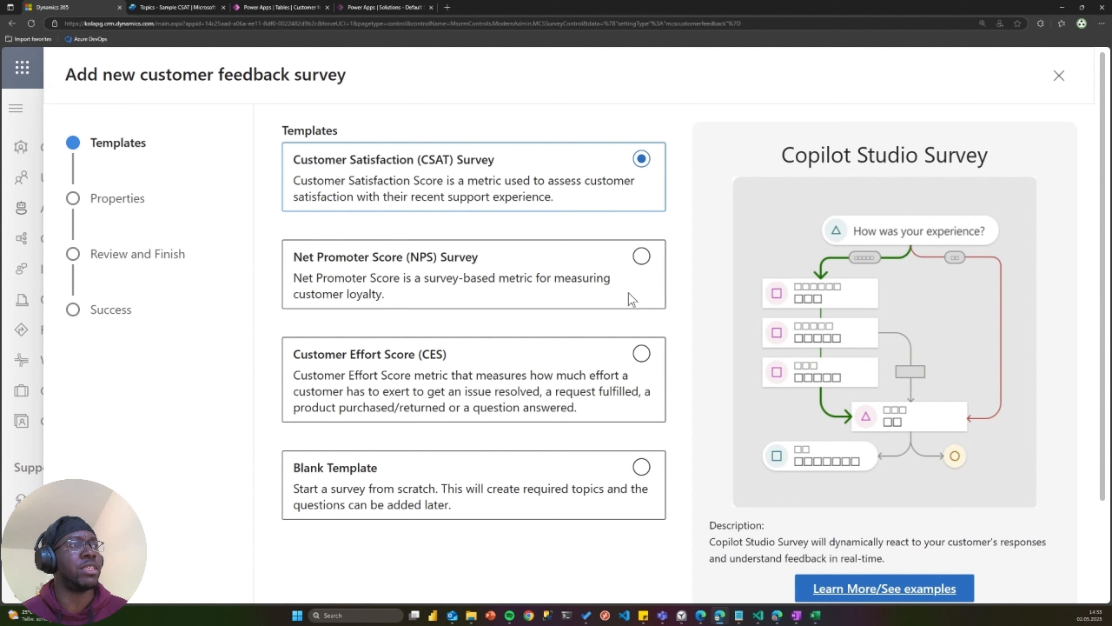
left_click(594, 283)
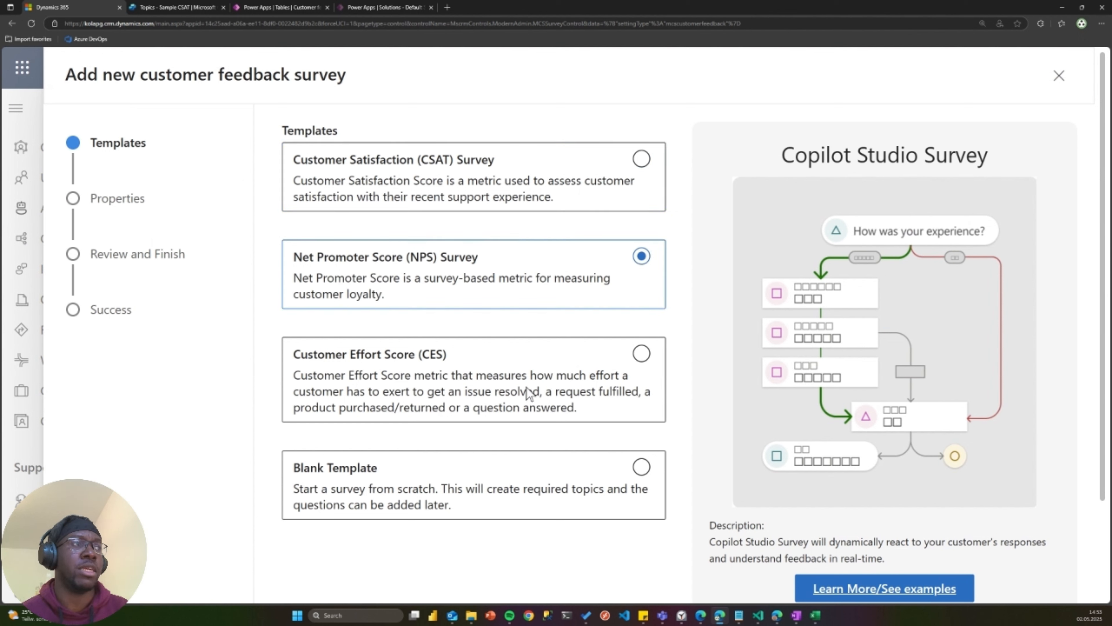
left_click(526, 398)
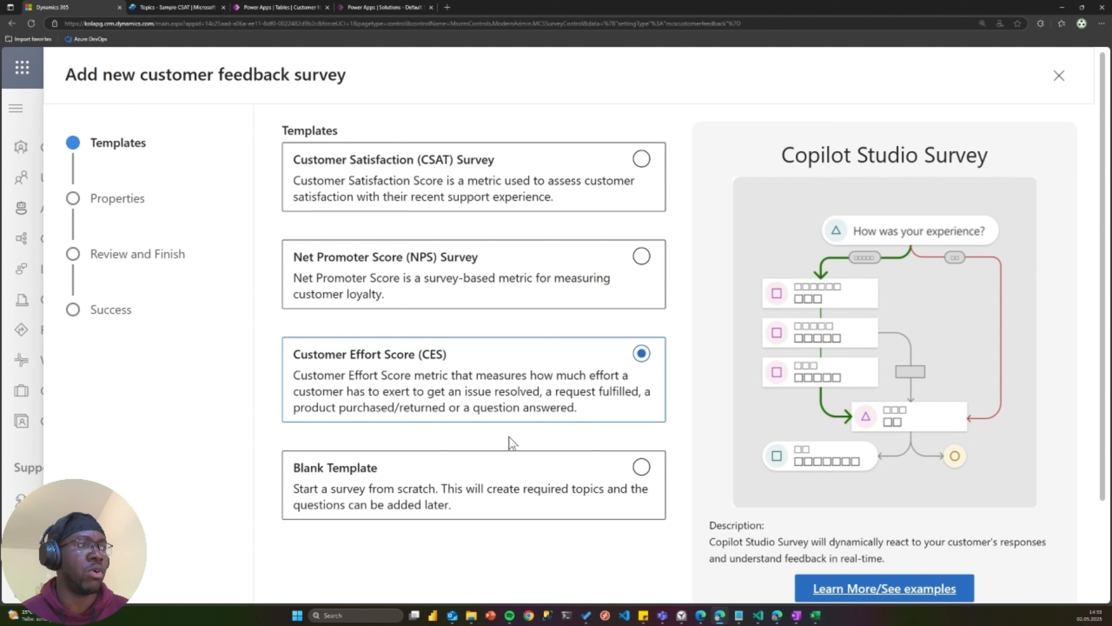
left_click(498, 490)
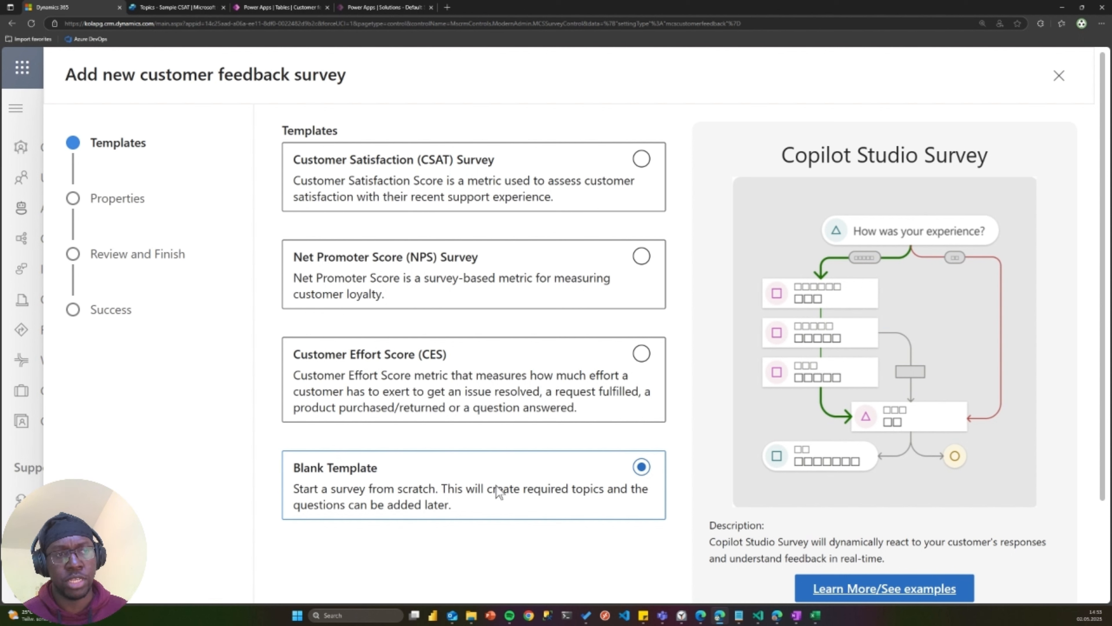
Choose the Customer Satisfaction (CSAT) Survey template and continue to the survey properties
left_click(500, 185)
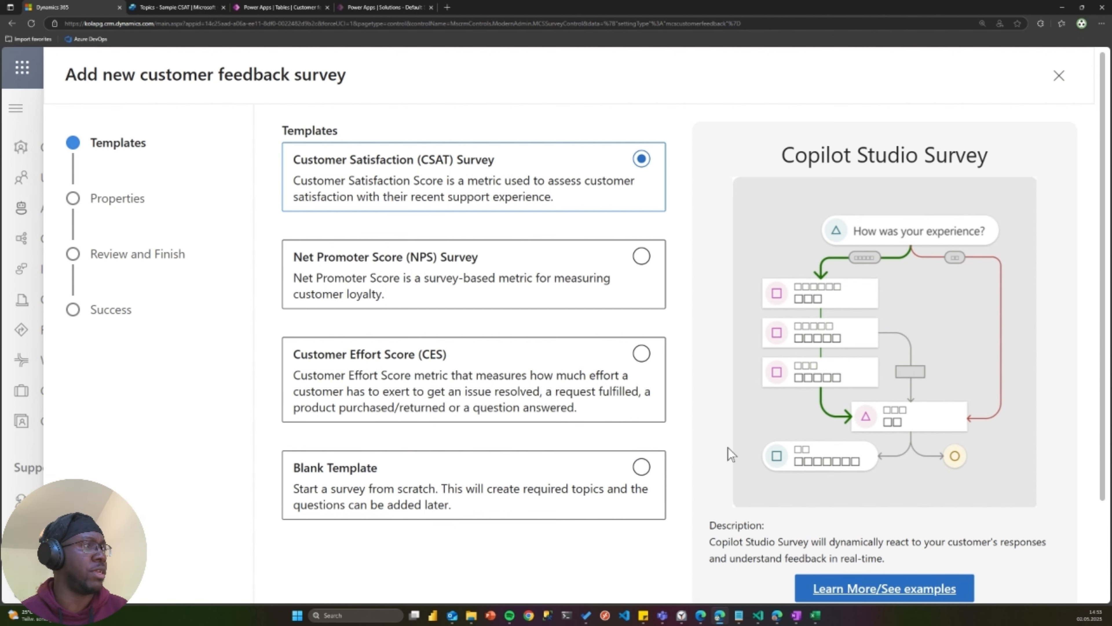
scroll(728, 447, "down", 3)
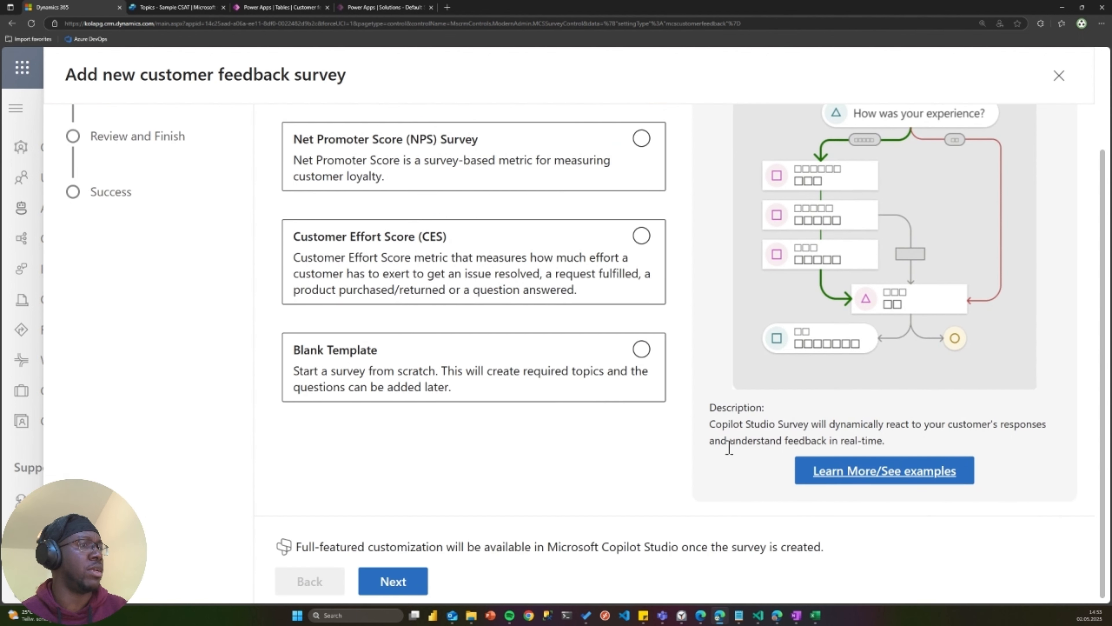
left_click(393, 581)
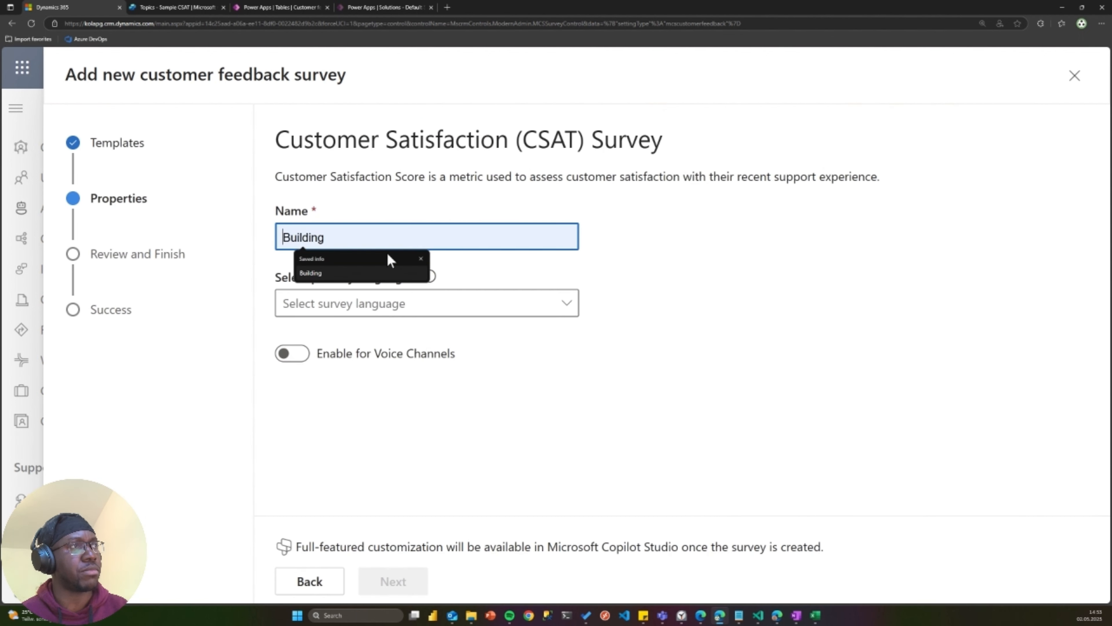
Name the survey CSAT Survey, set its primary language to English, enable it for voice channels, and save it
type("CS")
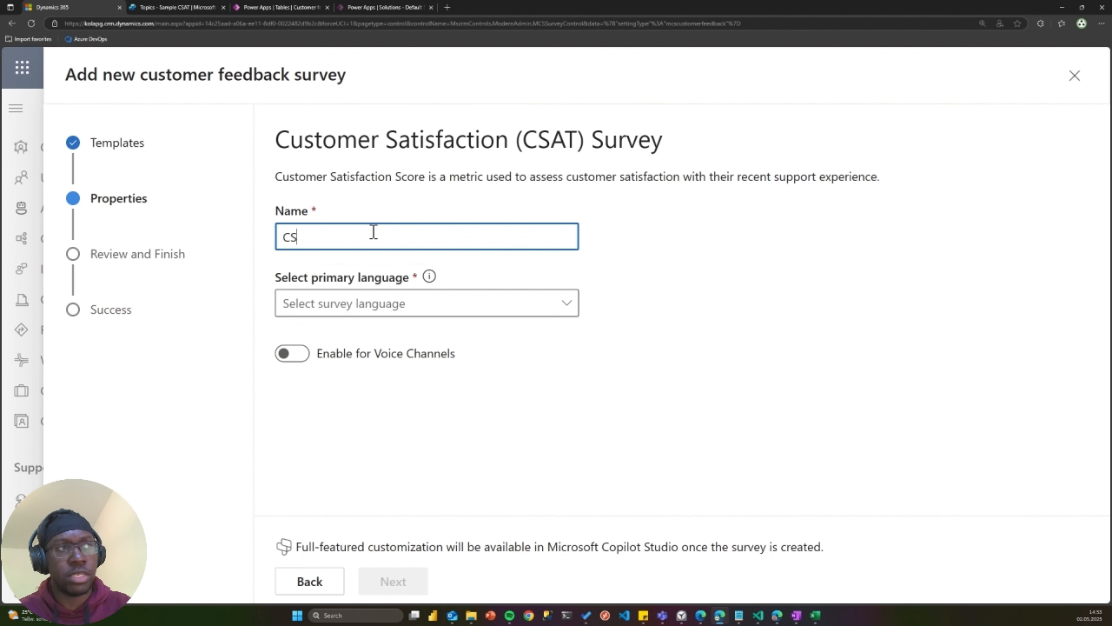
type("AT Survey")
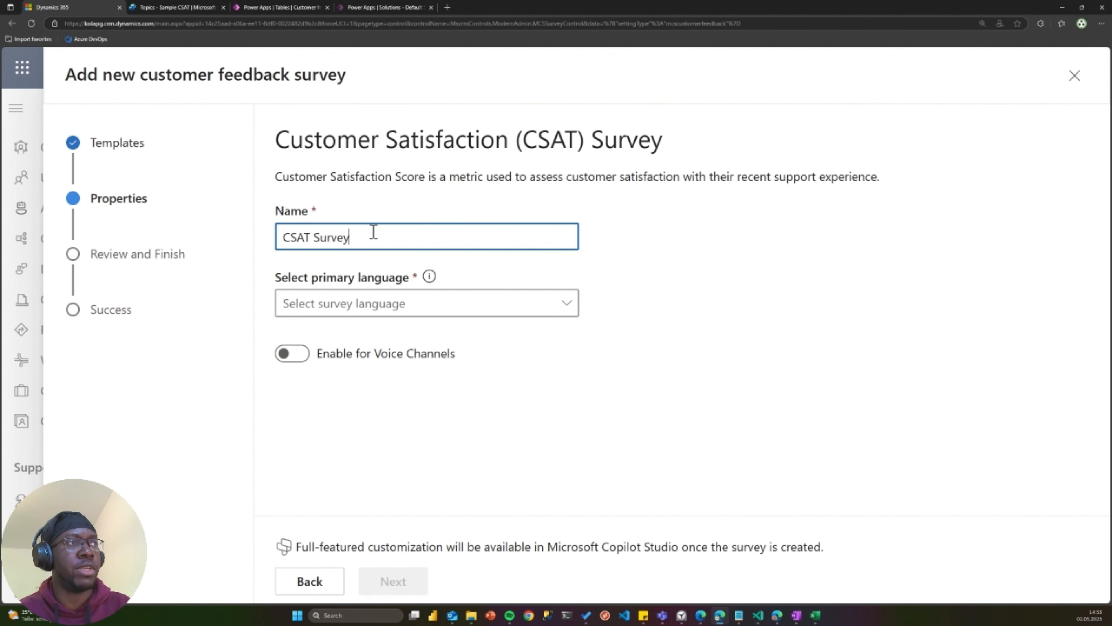
left_click(360, 305)
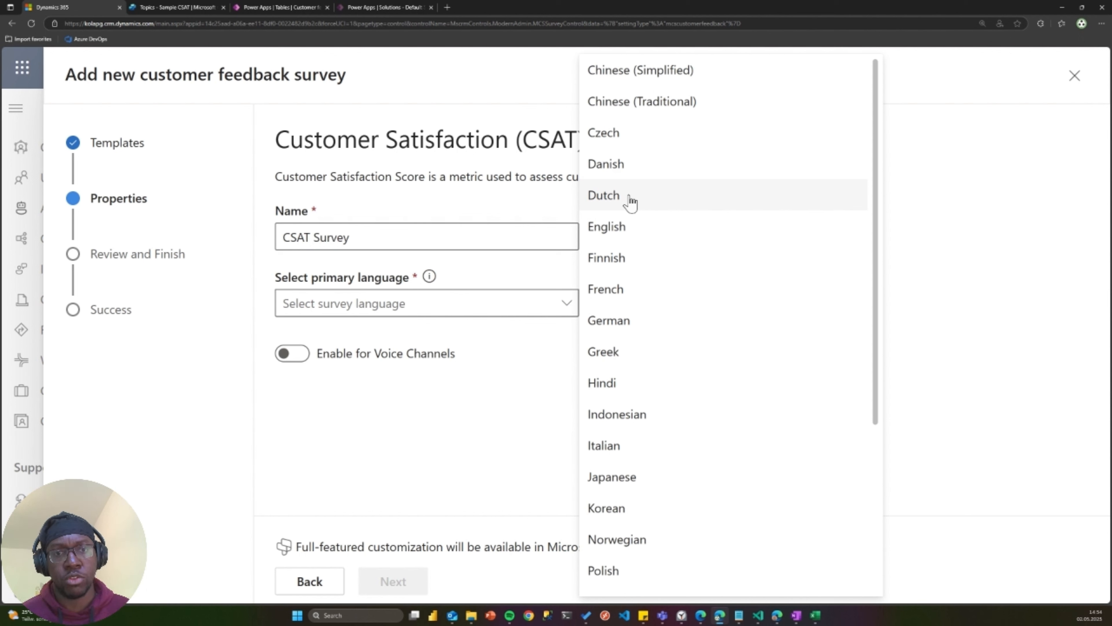
left_click(621, 233)
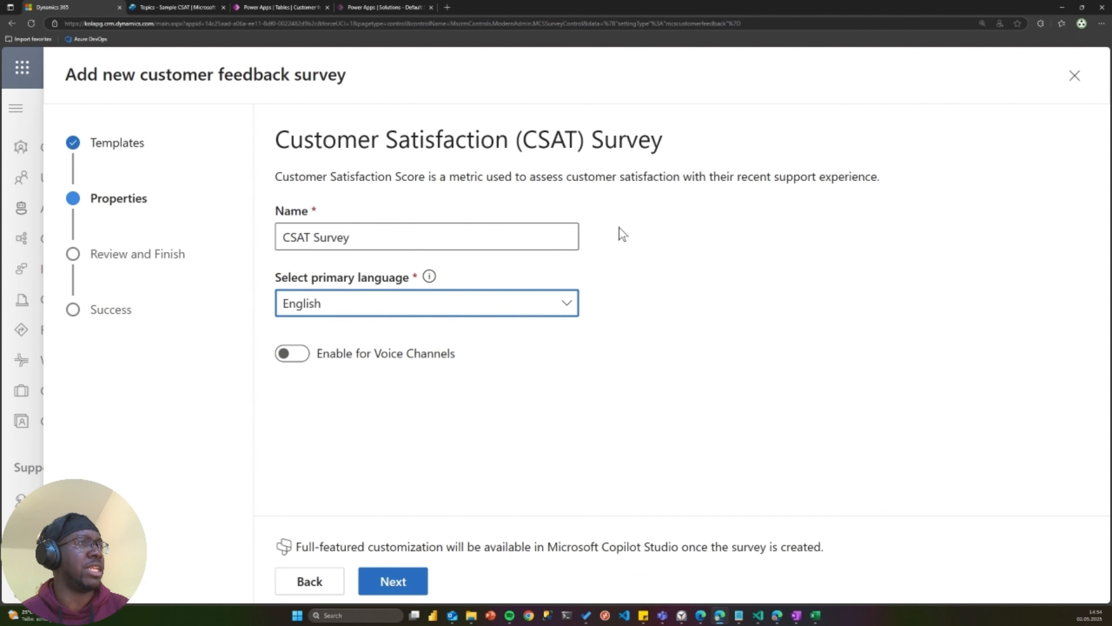
left_click(298, 358)
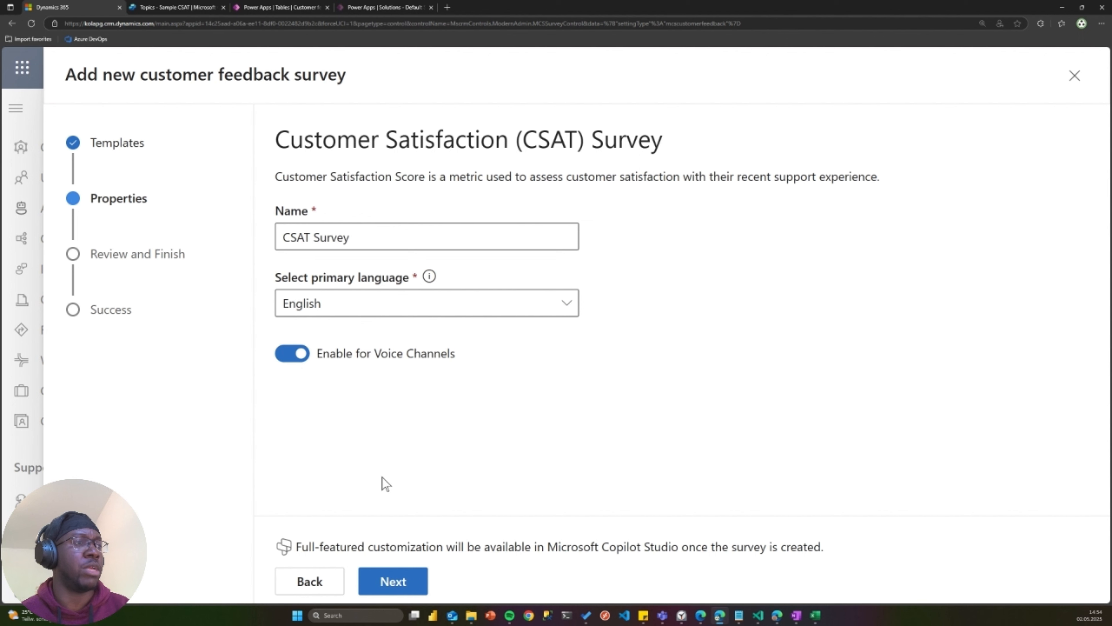
left_click(396, 591)
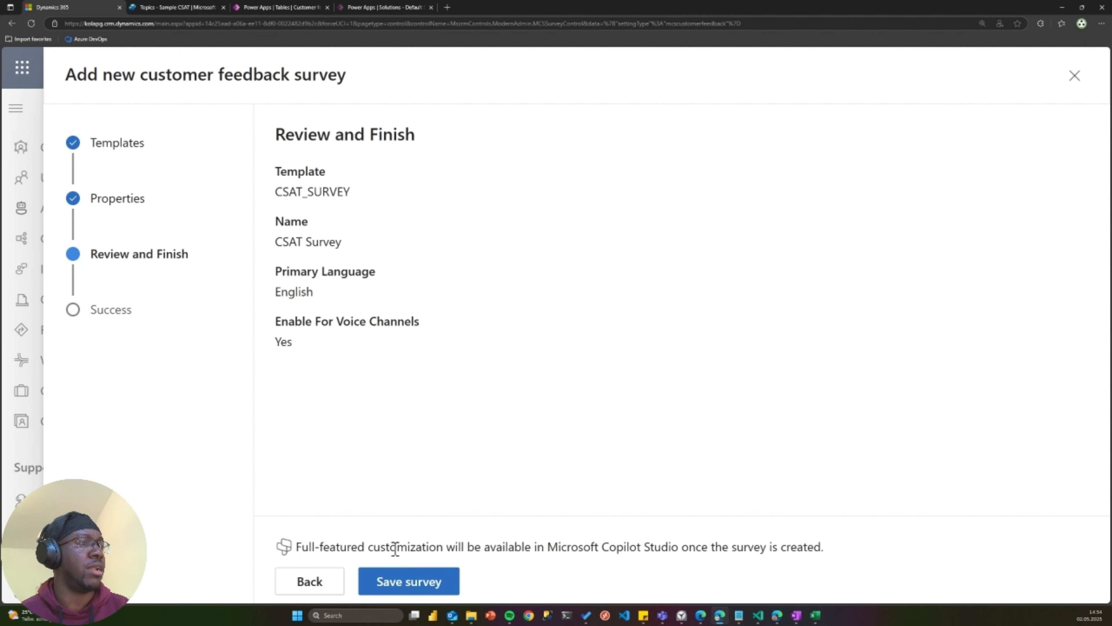
left_click(410, 586)
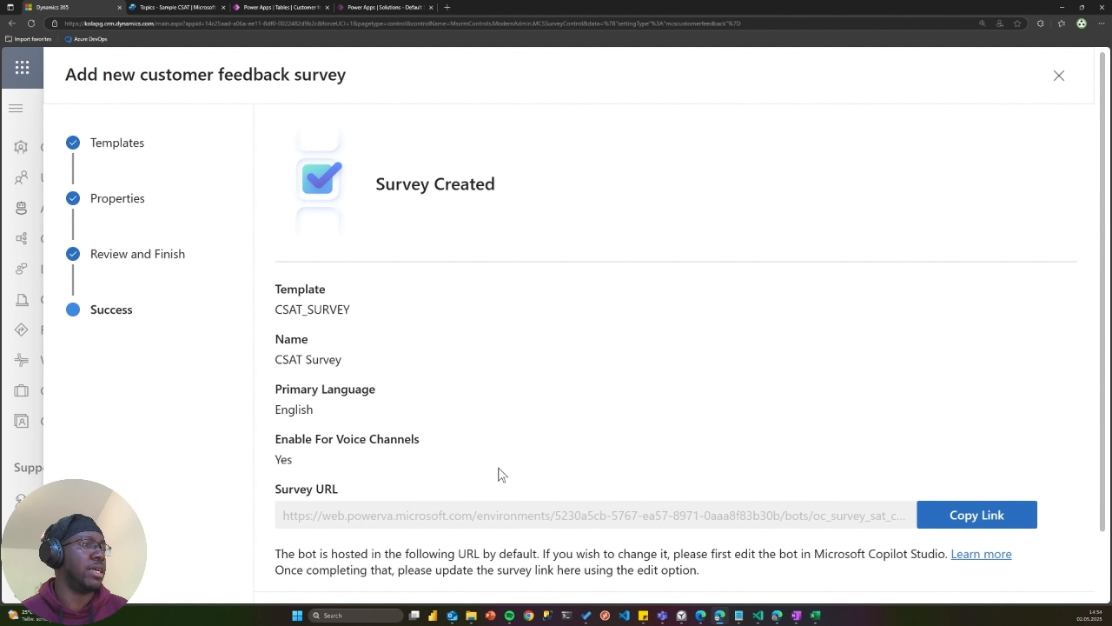
Open the new survey's URL in a separate browser tab, and close the finished survey wizard in Dynamics 365
scroll(499, 468, "down", 2)
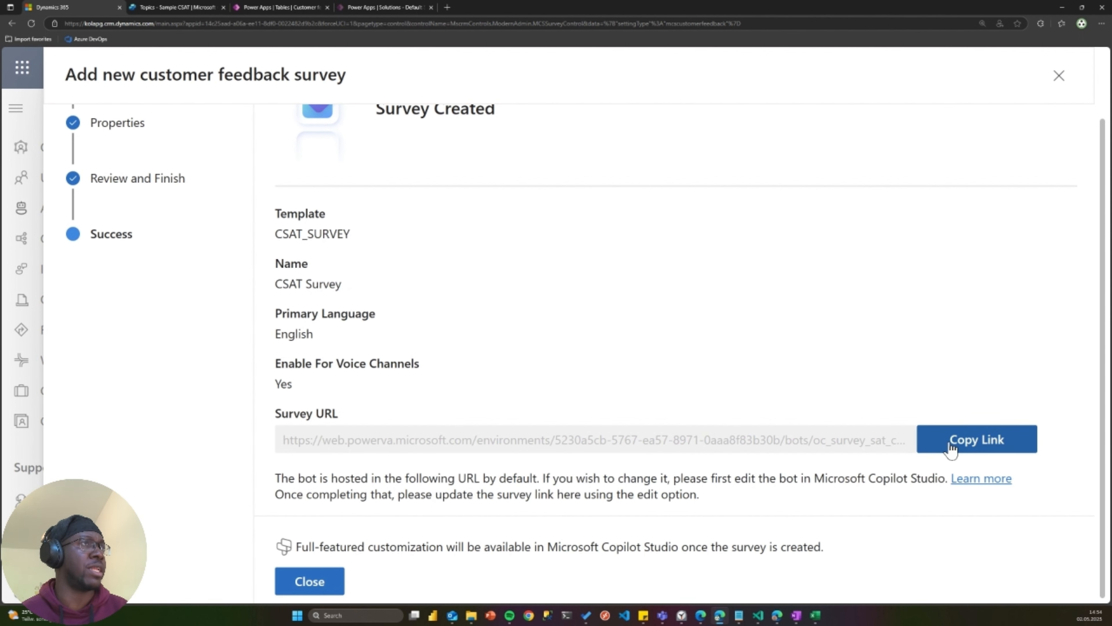
left_click(447, 7)
type("https://web.powerva.microsoft.com/environments/5230a5cb-5767-ea57-8971-0aaa8f83b30b/bots/oc_survey_sat_csat_survey/webchat?__version__=2&SurveyVersion=1.0")
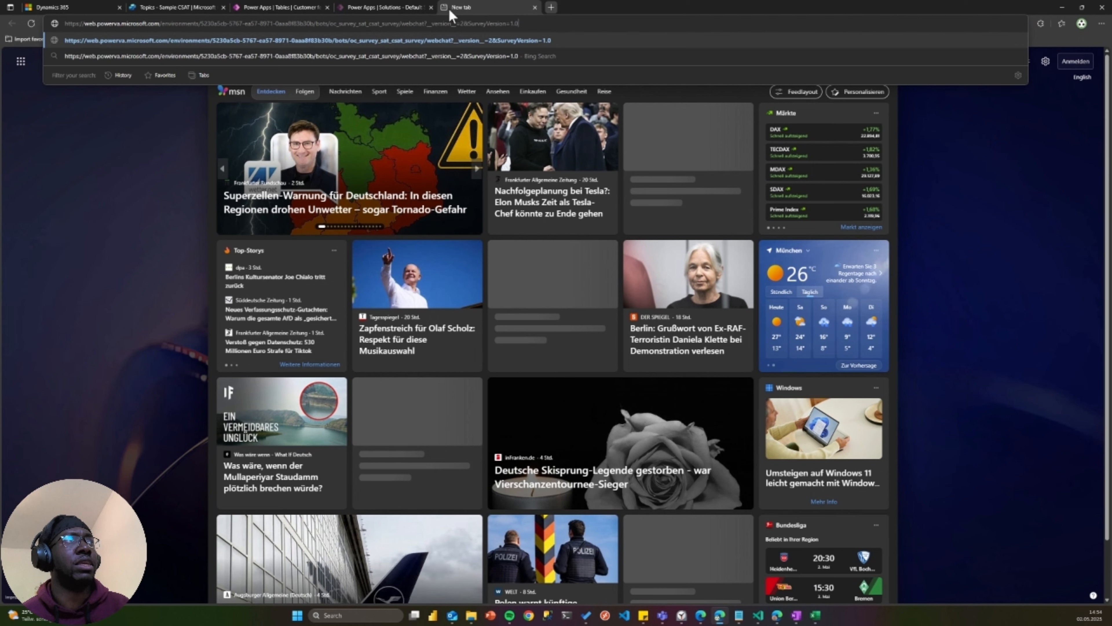
key("Return")
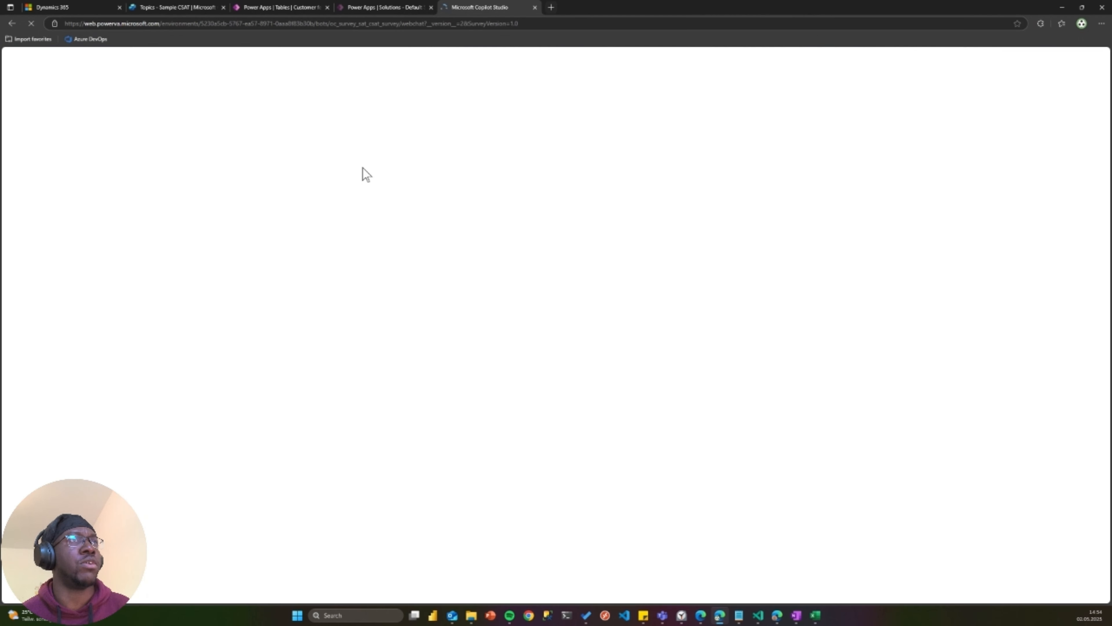
key("ctrl+plus")
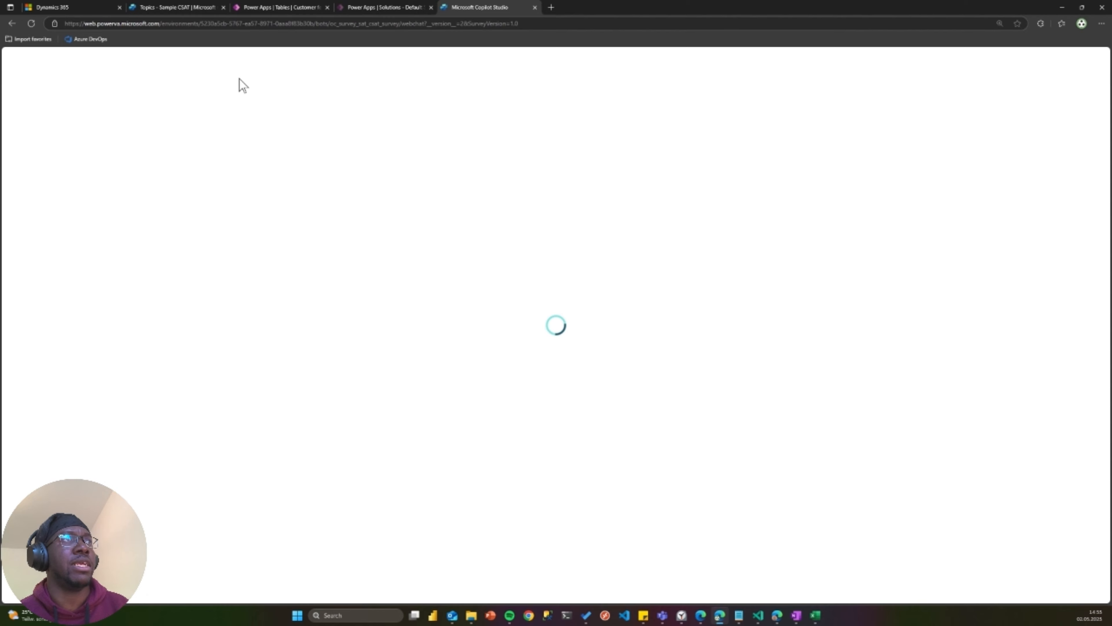
left_click(86, 9)
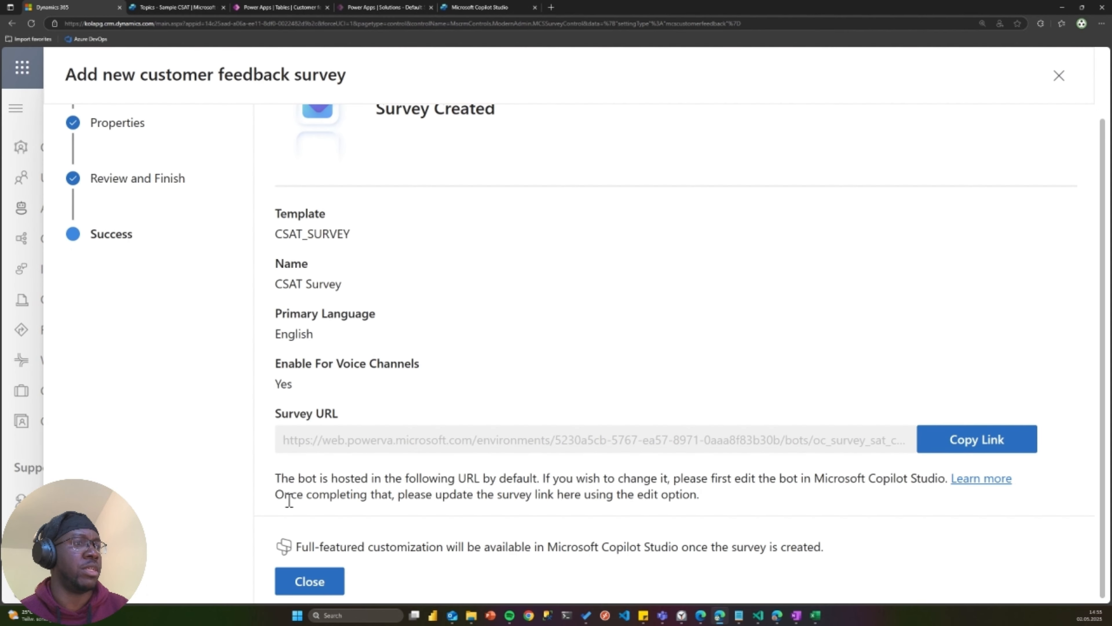
left_click(303, 584)
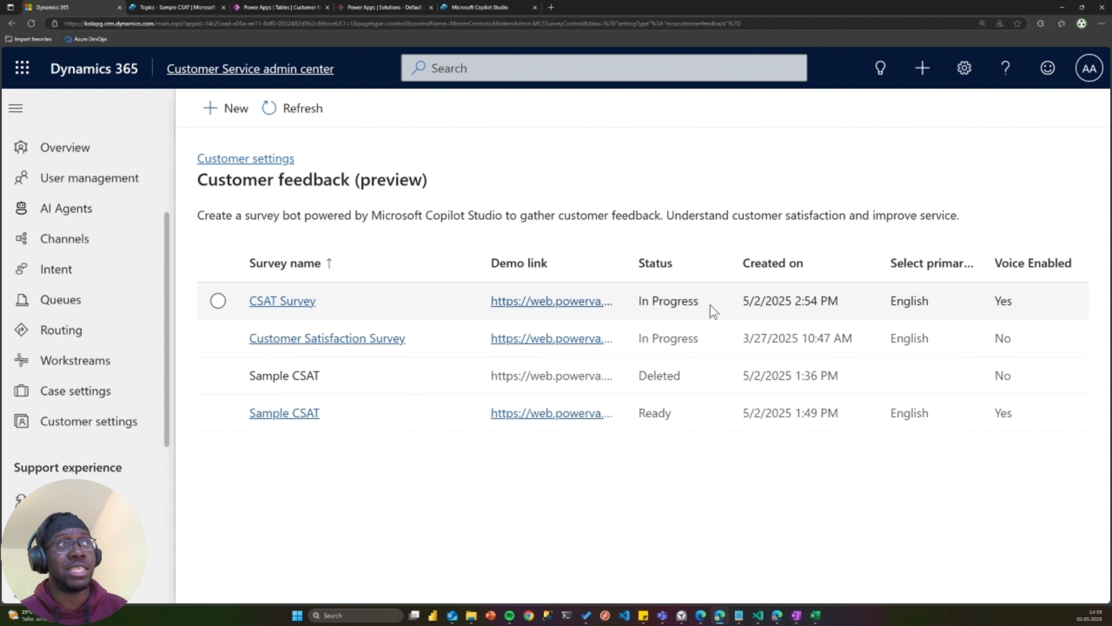
Switch to Copilot Studio and go to the full agents list, leaving Sample CSAT's Conversation Start topic without saving
left_click(189, 9)
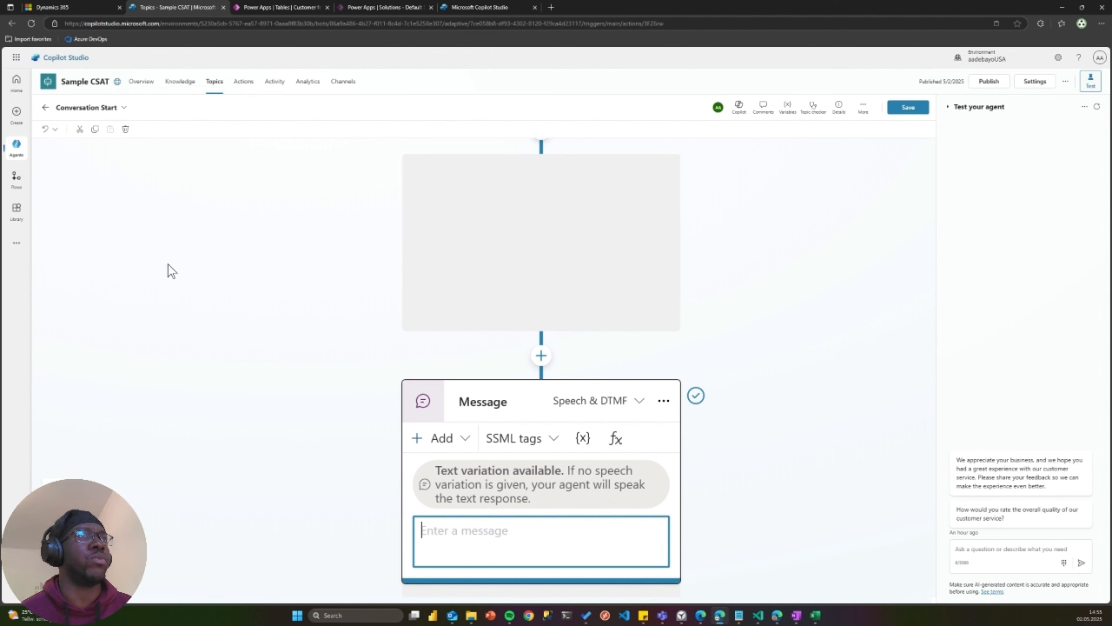
left_click(1101, 23)
left_click(1084, 83)
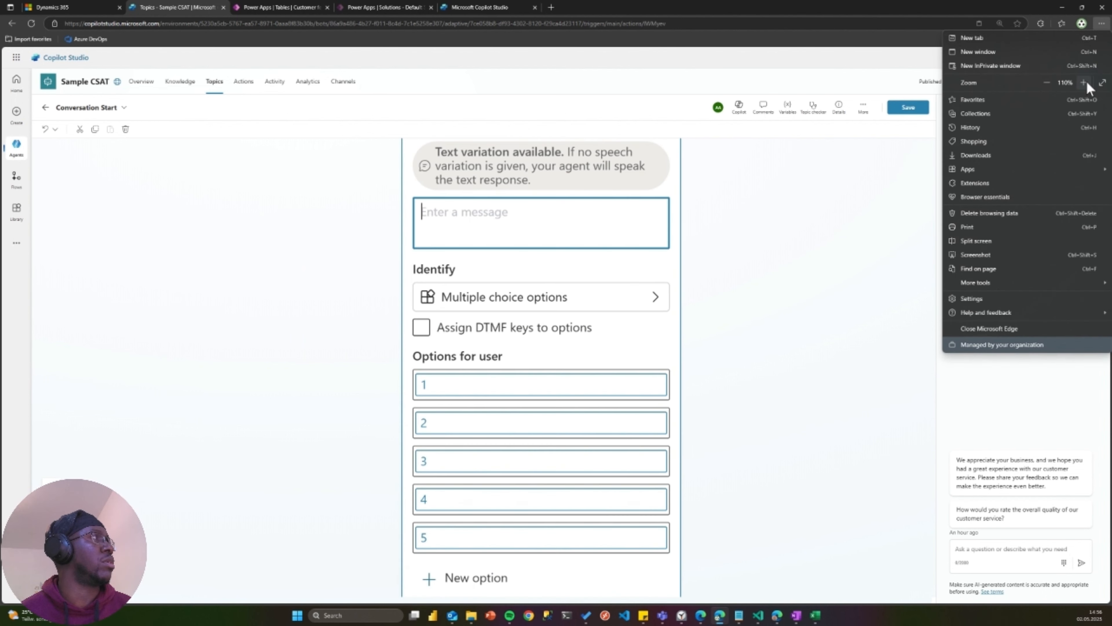
left_click(1085, 83)
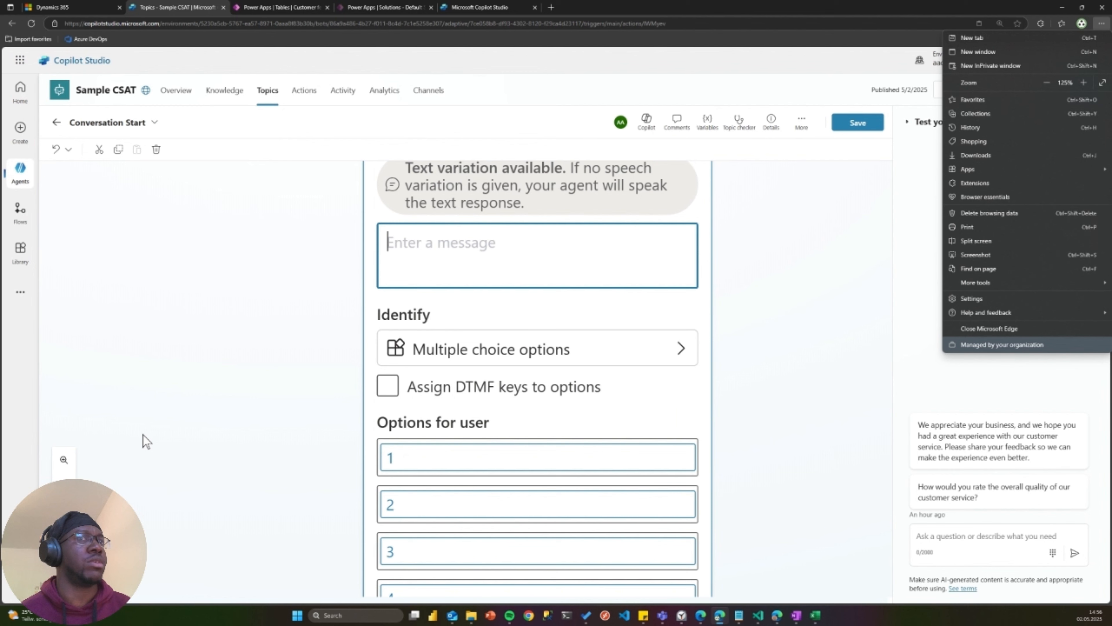
left_click(151, 418)
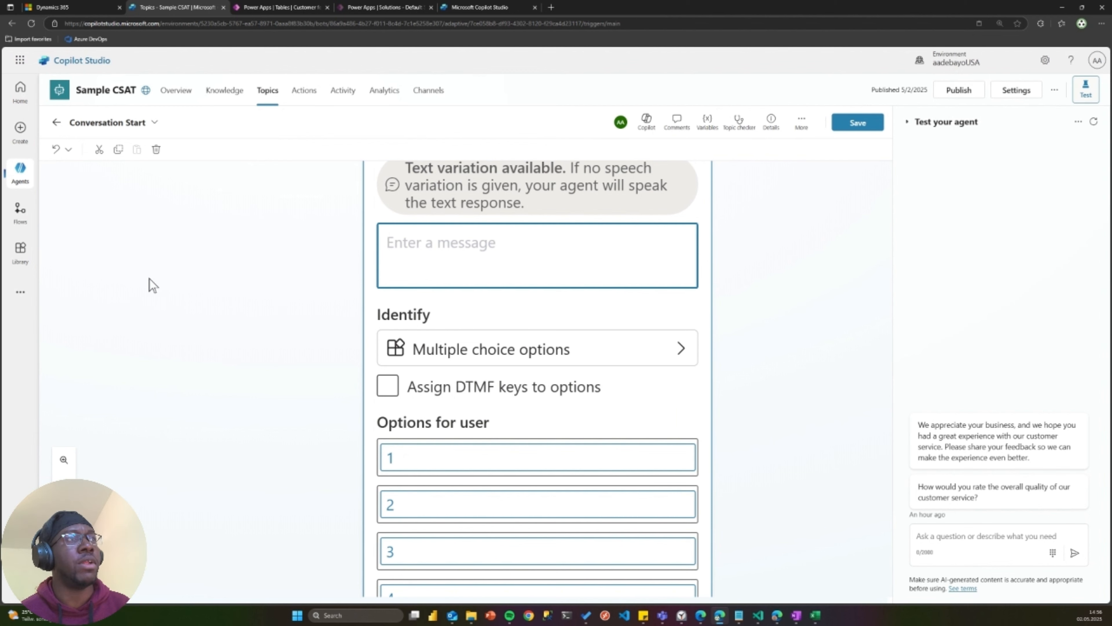
left_click(18, 174)
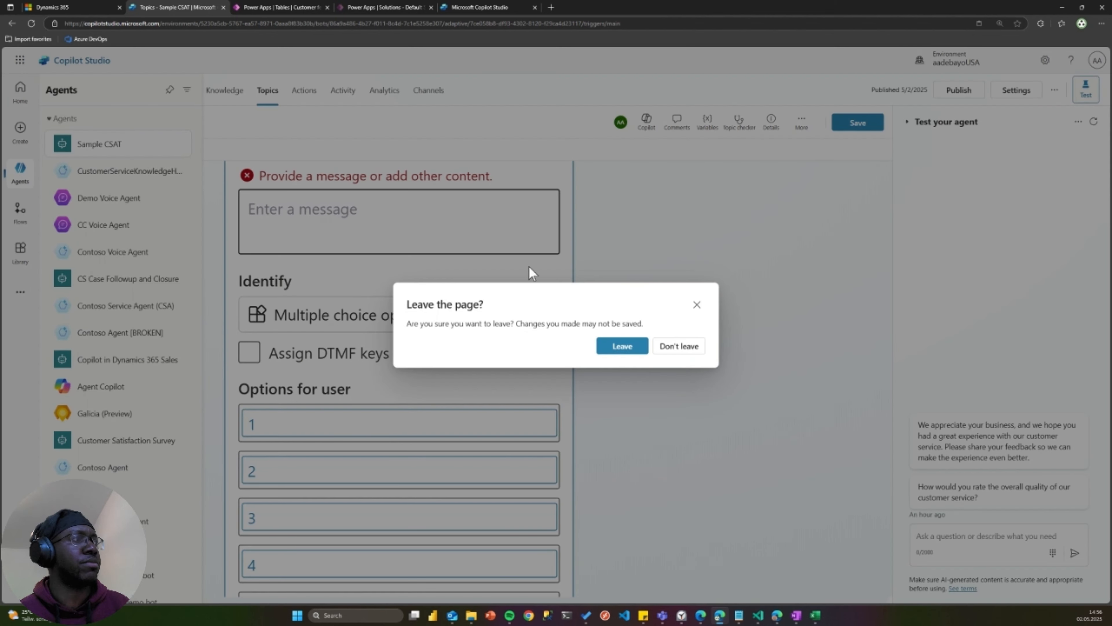
left_click(633, 346)
left_click(23, 175)
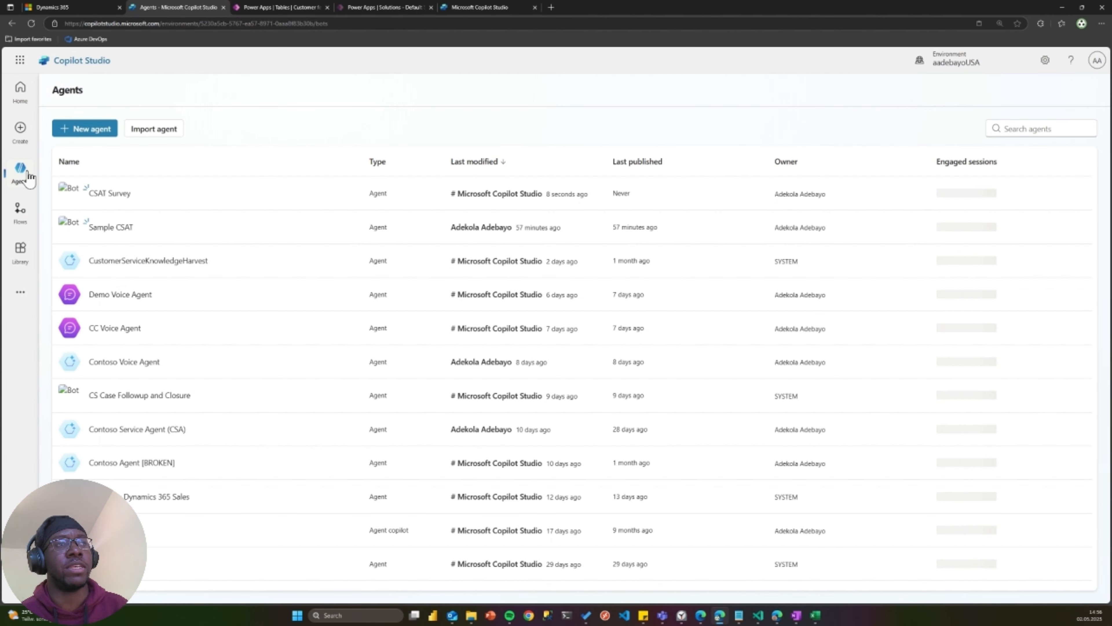
Open the CSAT Survey agent and look through the sections of its overview page
left_click(112, 195)
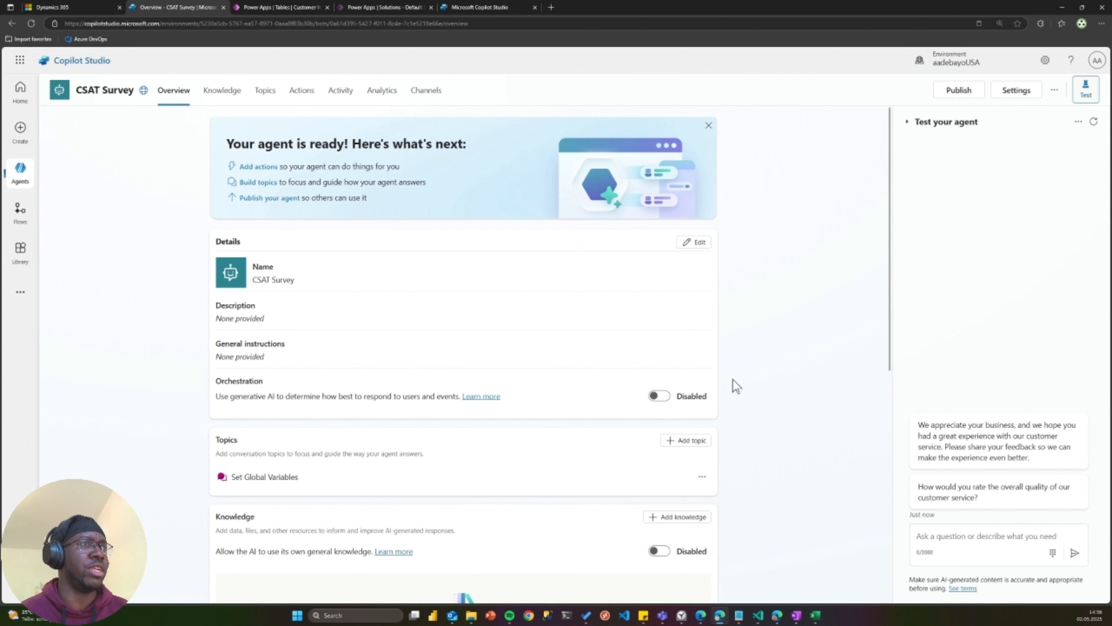
scroll(733, 380, "down", 10)
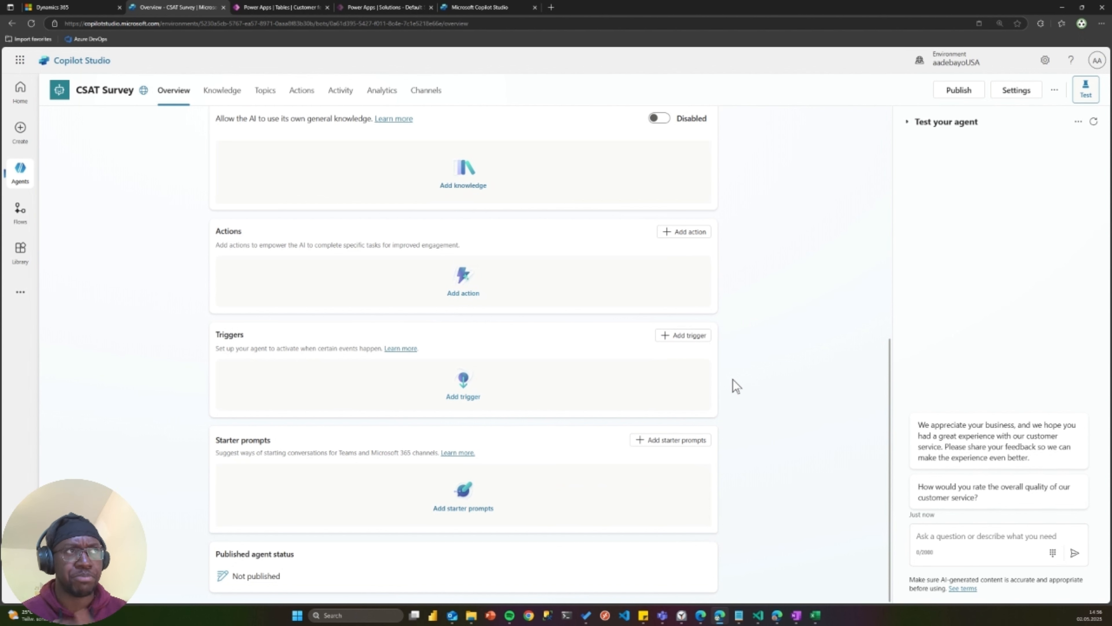
scroll(734, 379, "up", 10)
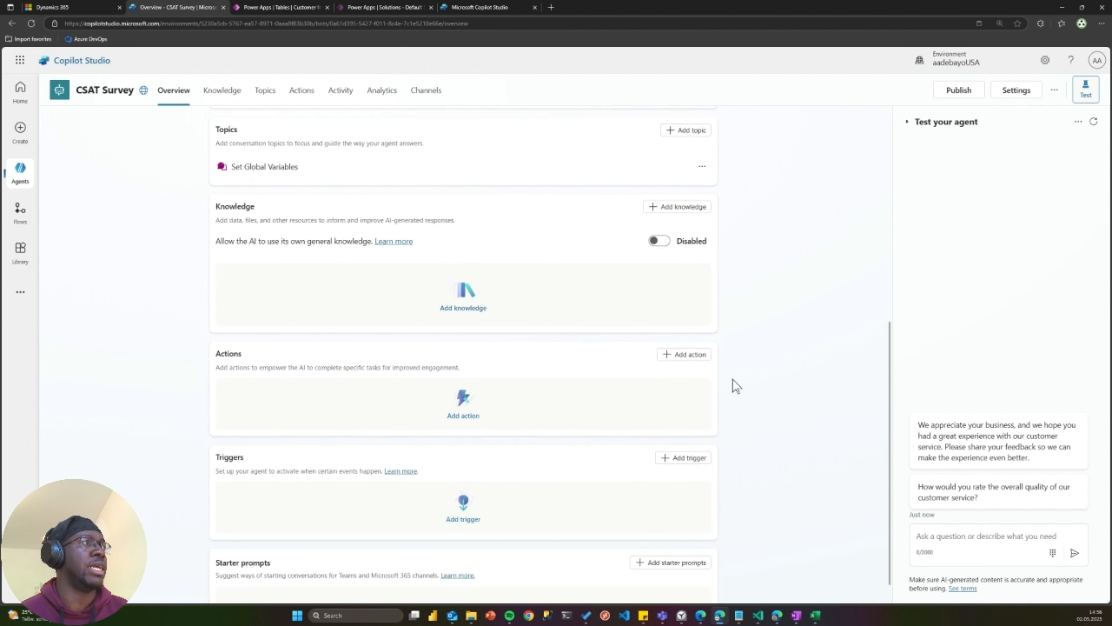
Review the authentication risk listed for the CSAT Survey agent and try to publish the agent
left_click(958, 91)
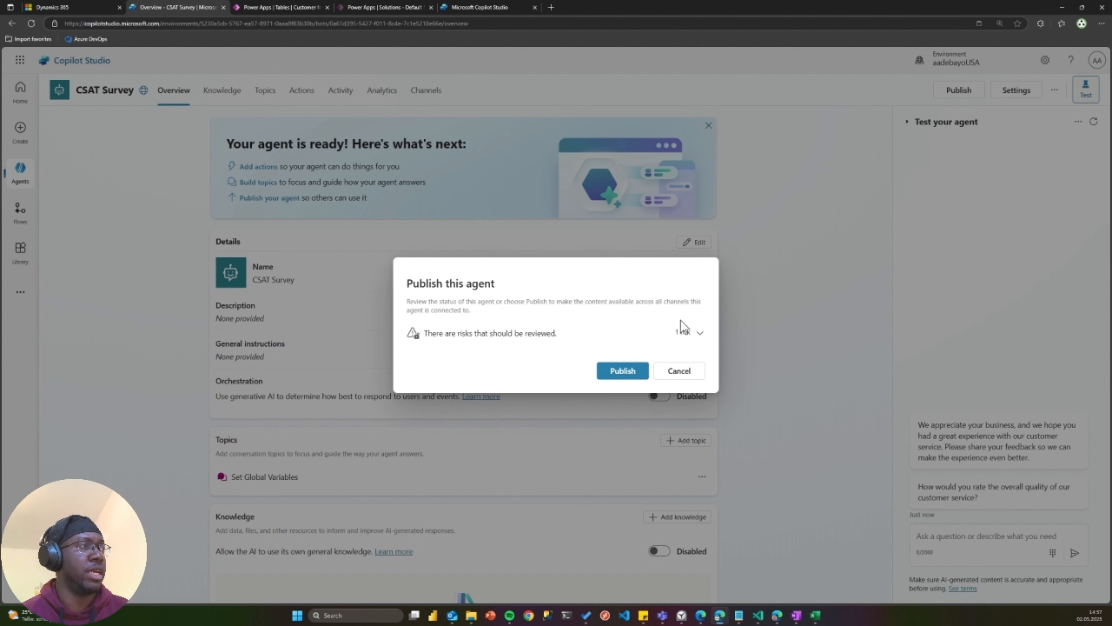
left_click(694, 334)
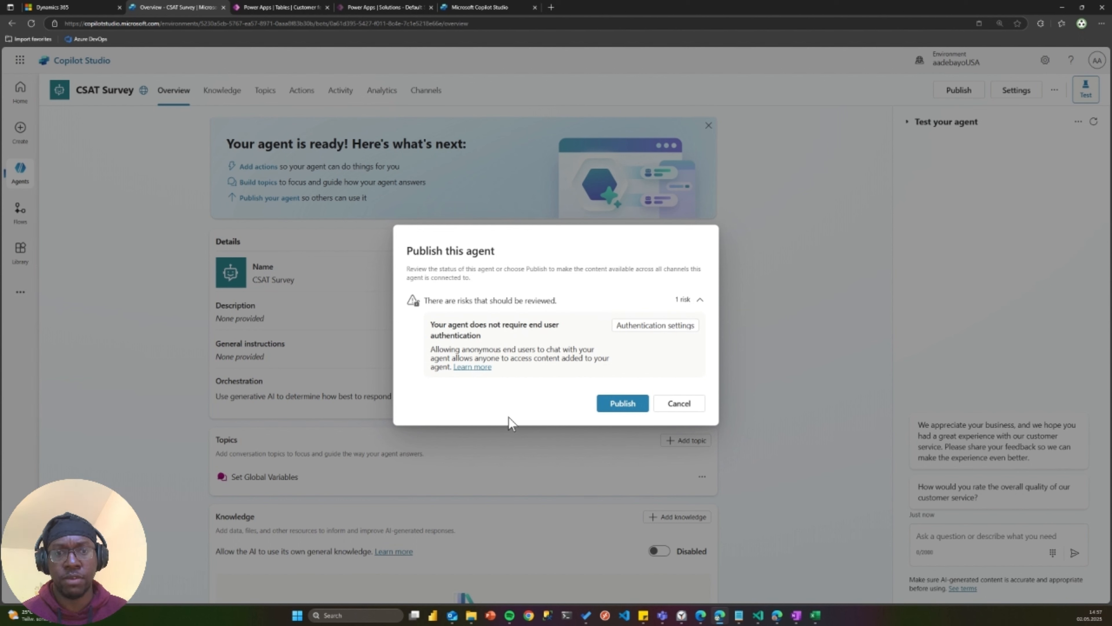
left_click(616, 404)
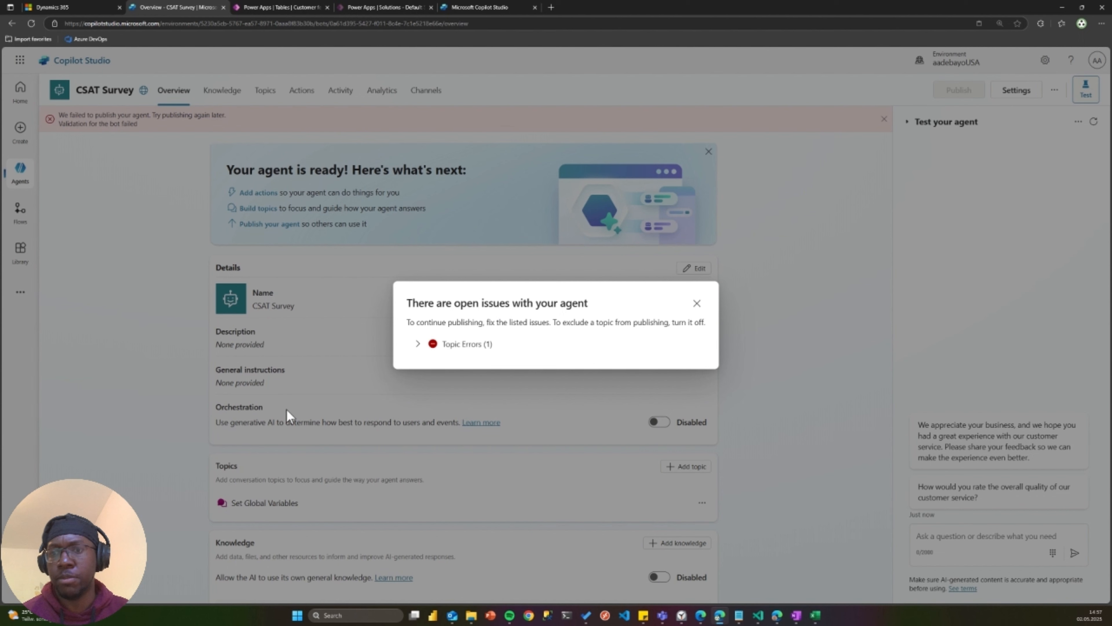
Expand the agent's topic errors, open the Conversation Start topic, and inspect the Connector action with the reference error near its end
left_click(417, 344)
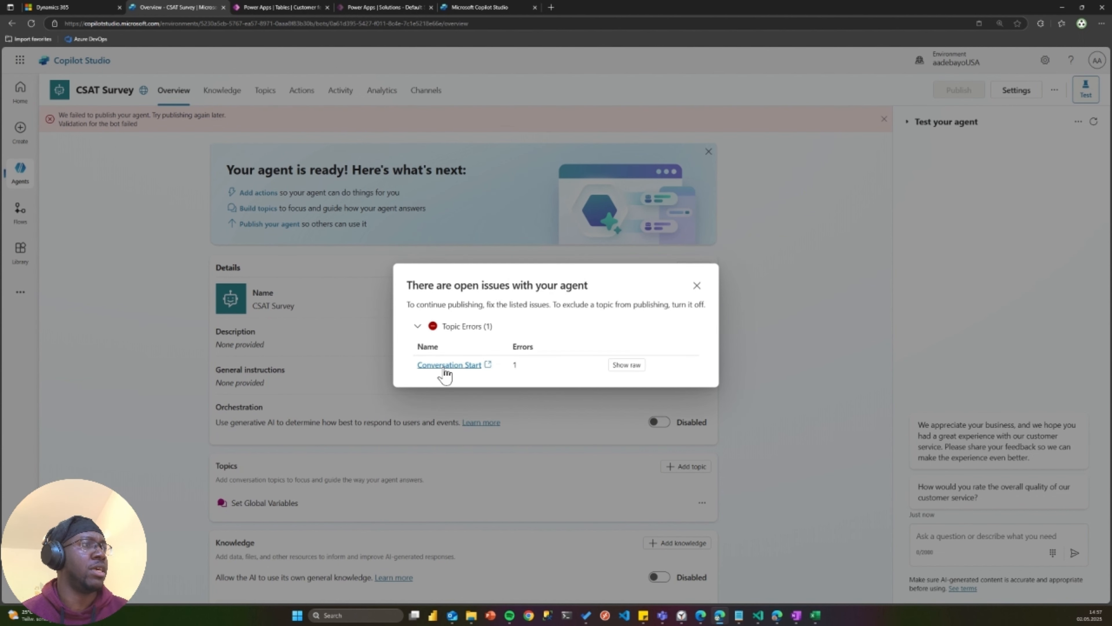
left_click(460, 369)
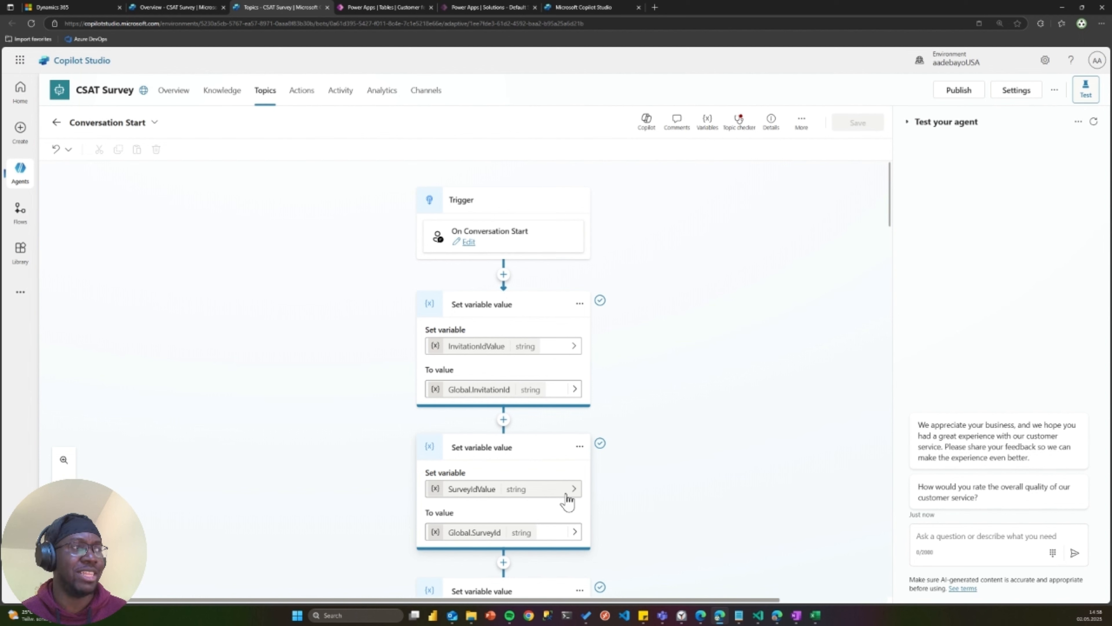
scroll(724, 472, "down", 5)
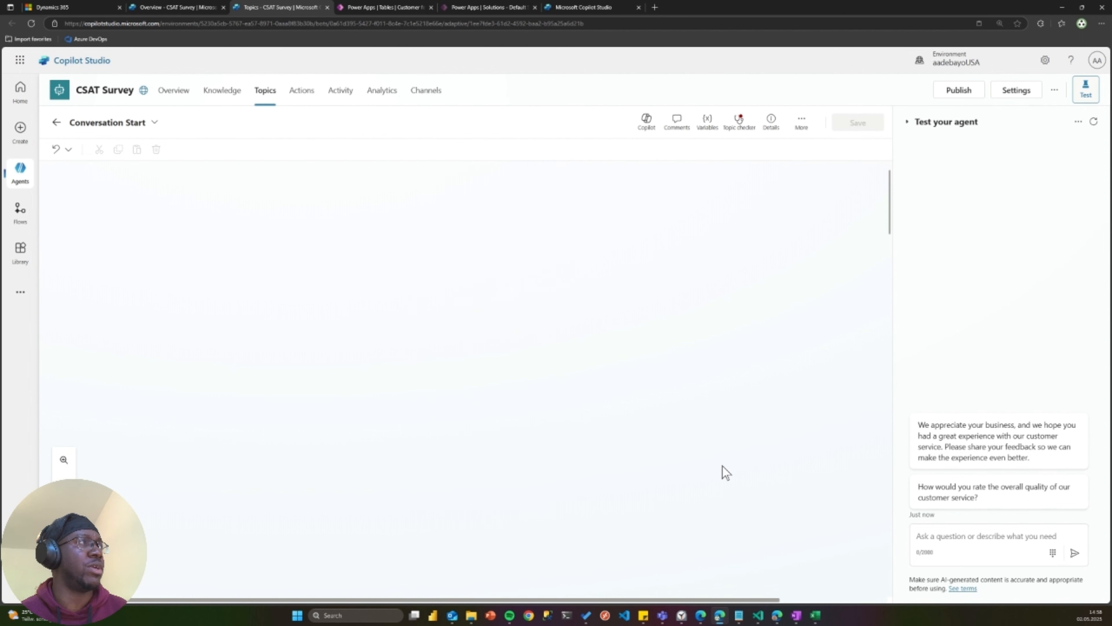
scroll(724, 470, "down", 5)
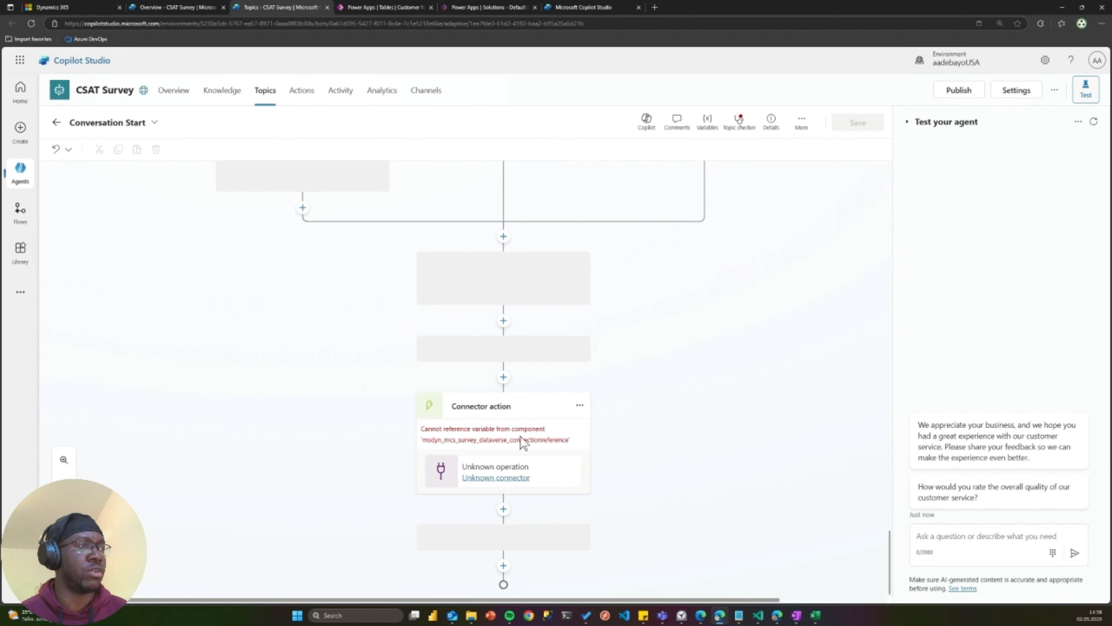
left_click(452, 415)
scroll(452, 415, "up", 2)
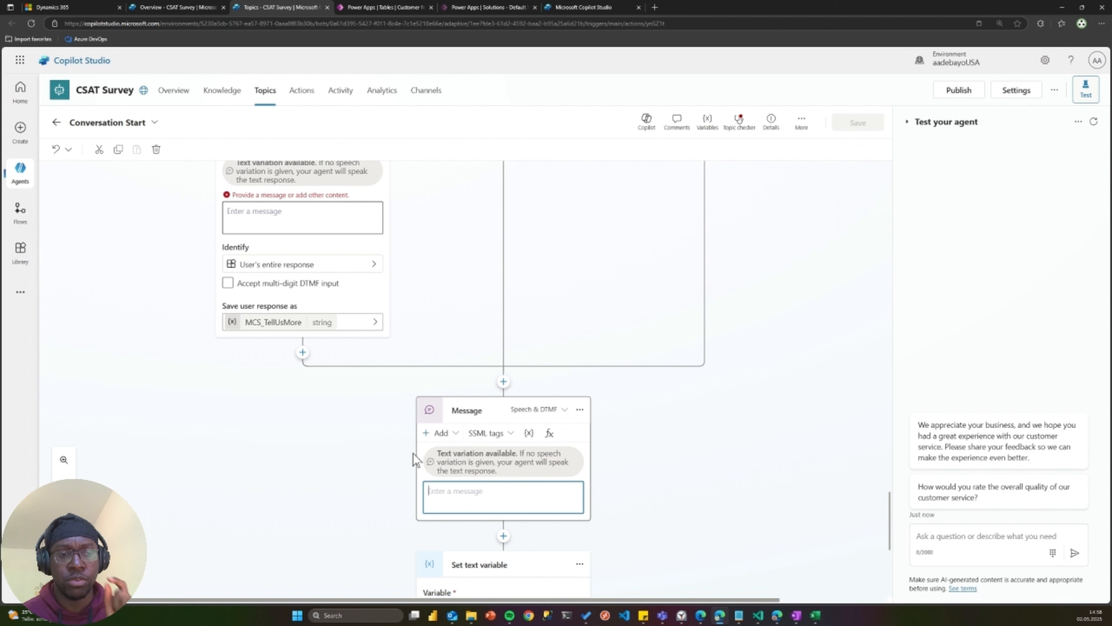
Switch to the Default Solution's connection references in Power Apps and open Microsoft Dataverse connection reference for MCS Survey
left_click(472, 7)
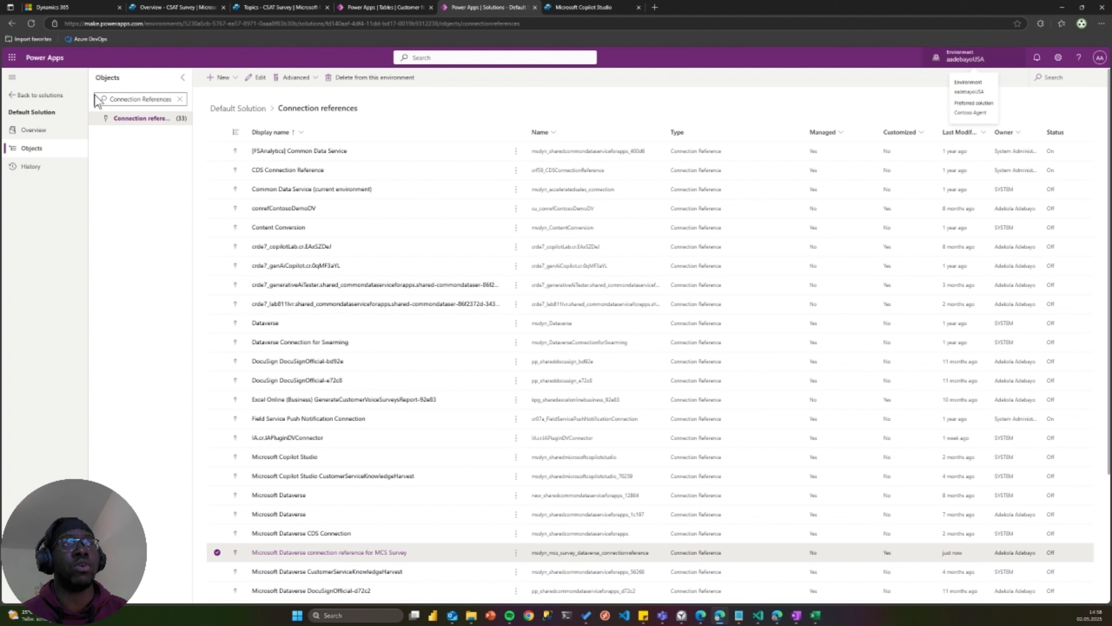
left_click(134, 100)
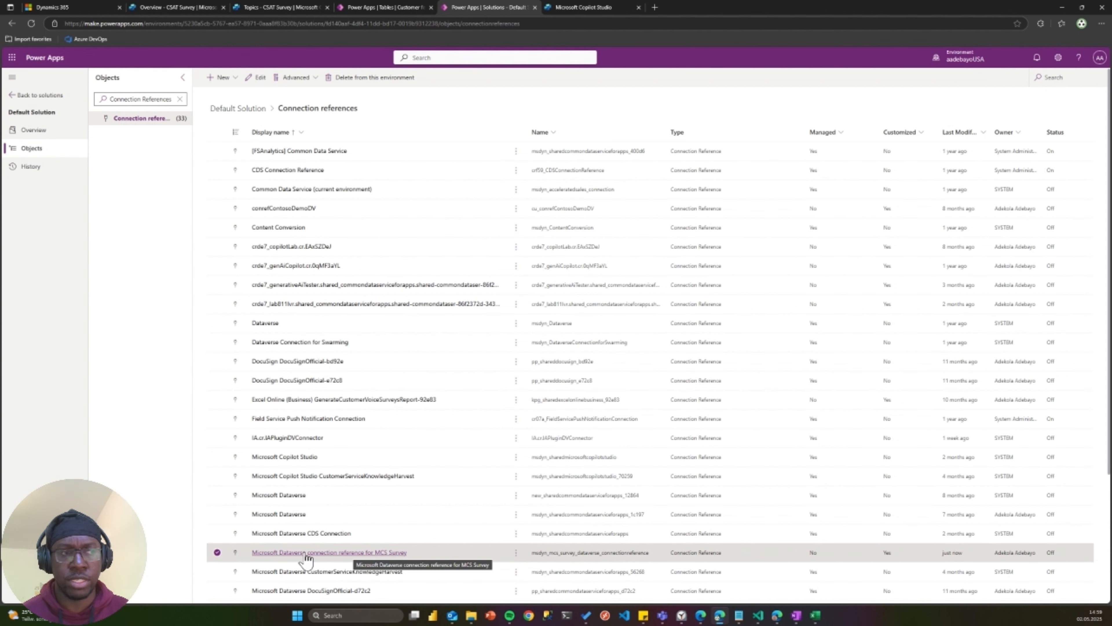
key("ctrl+plus")
key("ctrl+plus")
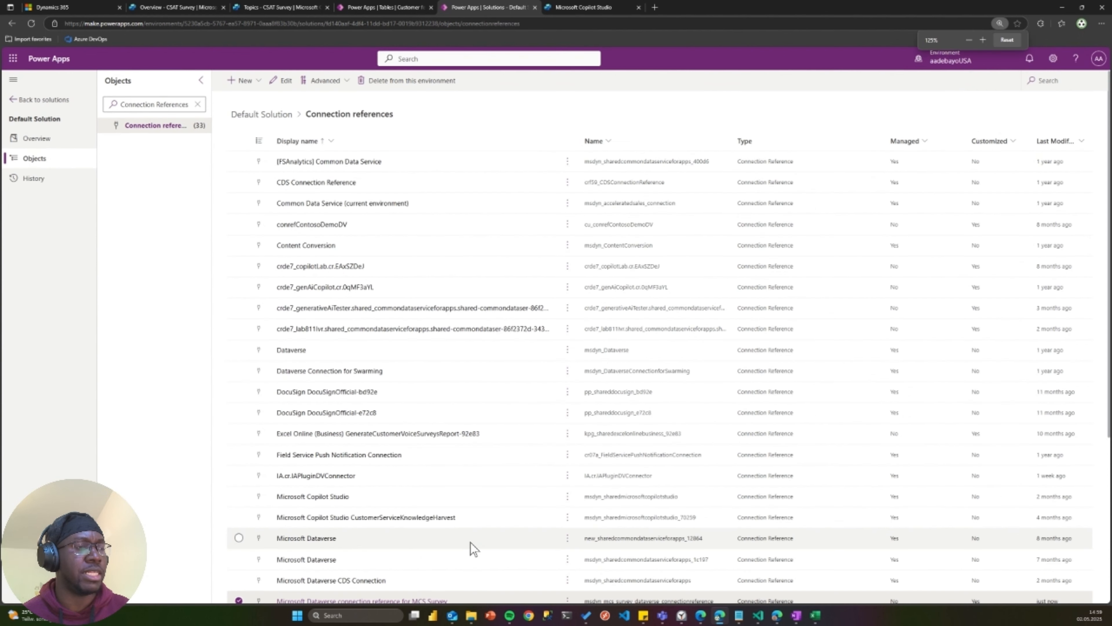
scroll(473, 548, "down", 5)
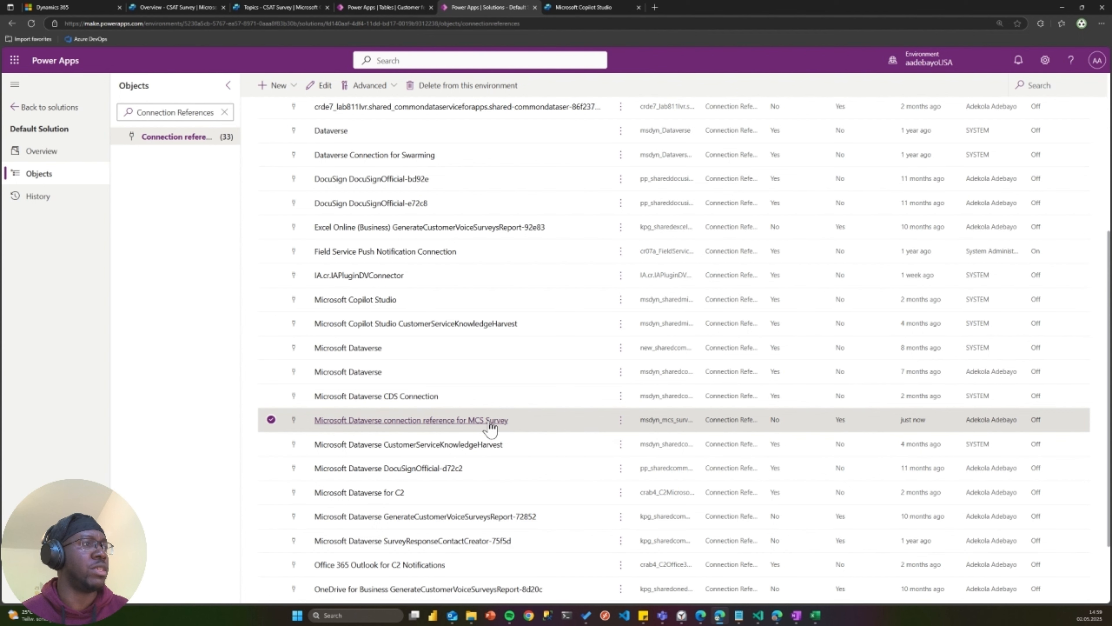
left_click(489, 421)
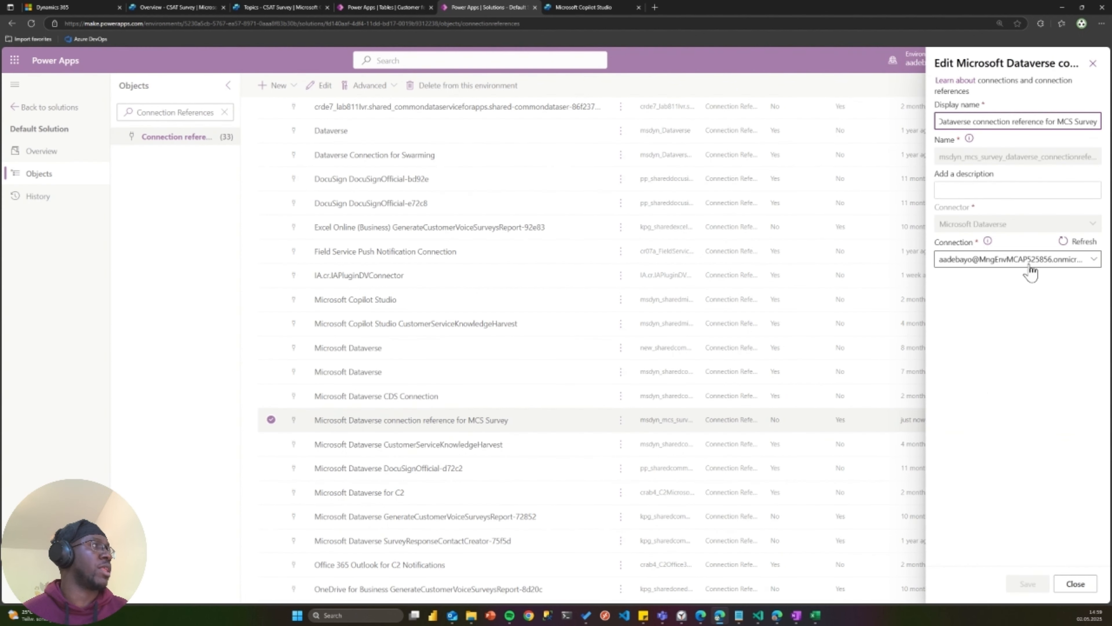
Check the connections offered for the MCS Survey reference, pick the existing account's connection, and close the reference without saving
left_click(1029, 263)
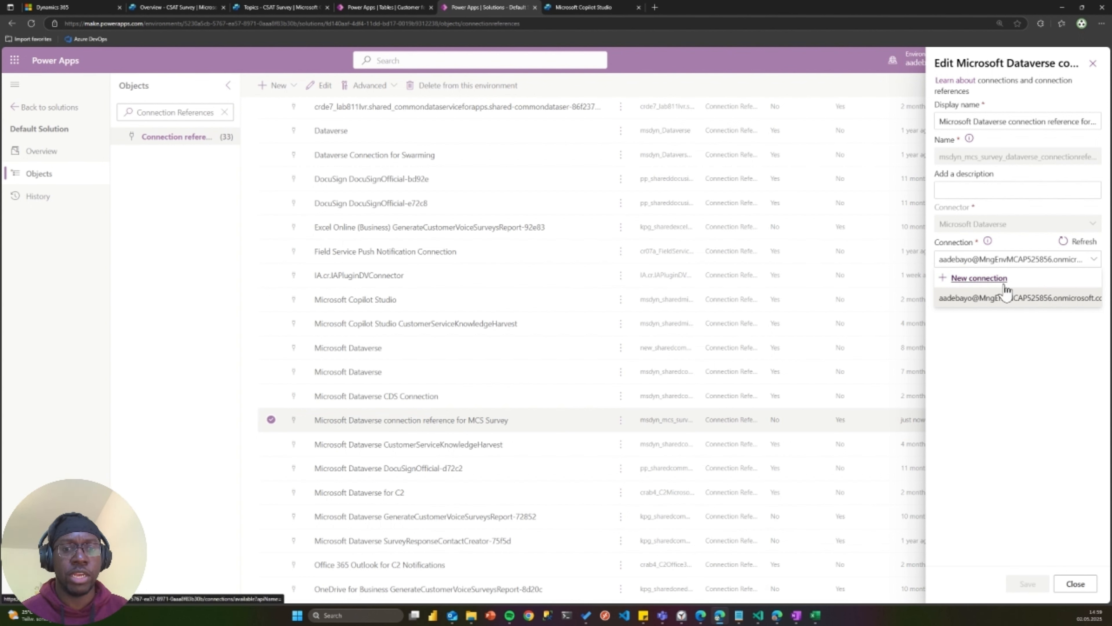
left_click(1015, 296)
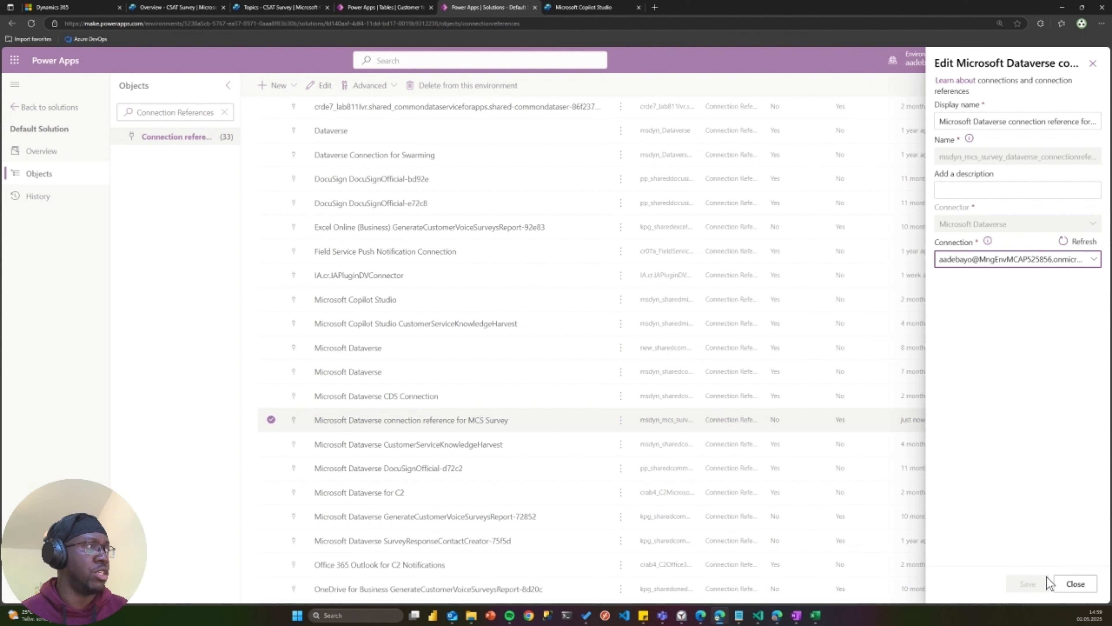
left_click(1043, 262)
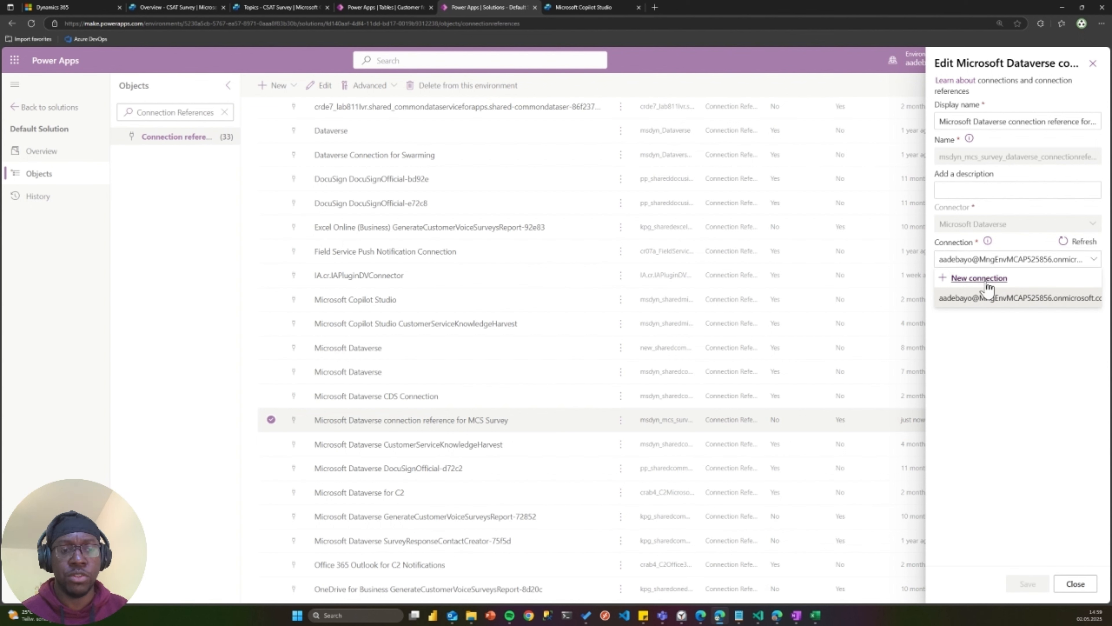
left_click(1007, 364)
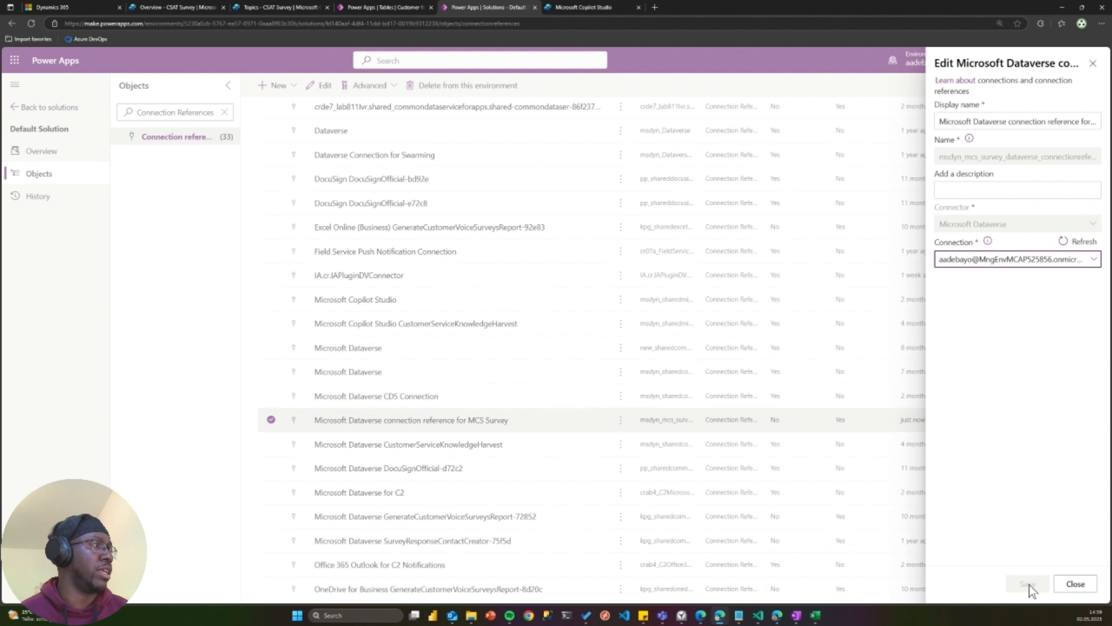
left_click(1073, 584)
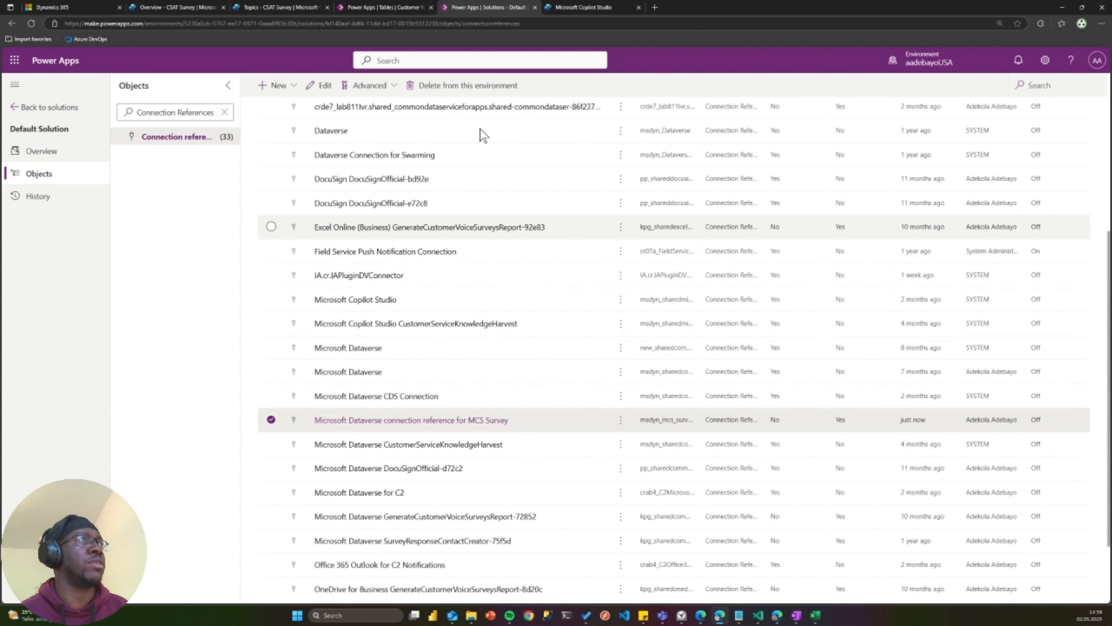
Return to Conversation Start in Copilot Studio and add the Dataverse connector action "Perform an unbound action in selected environment" before End conversation
left_click(263, 9)
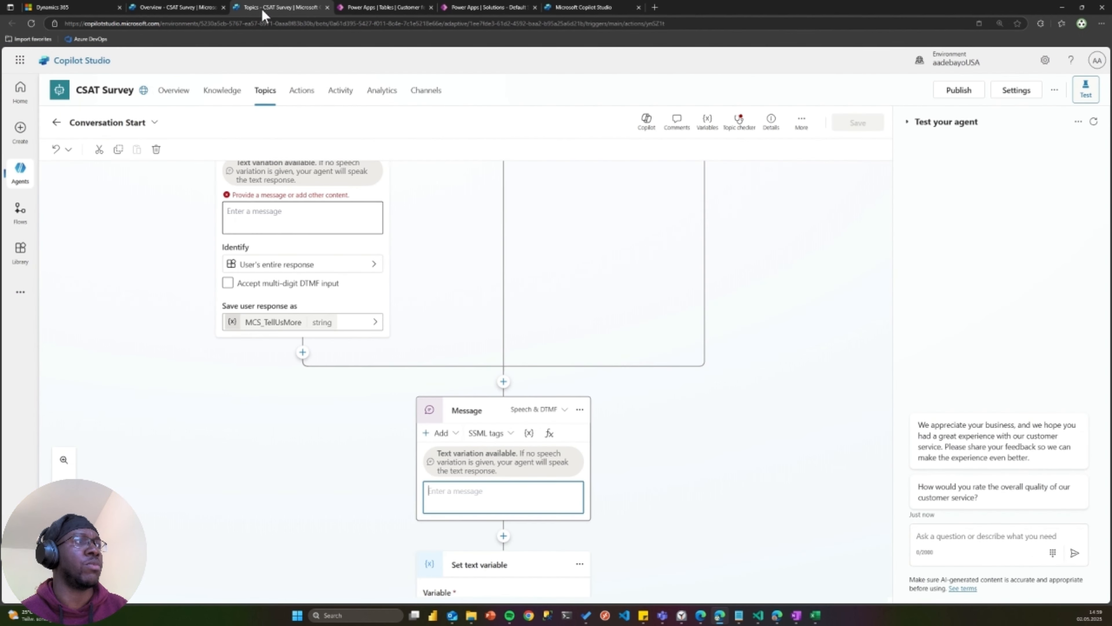
scroll(732, 450, "down", 7)
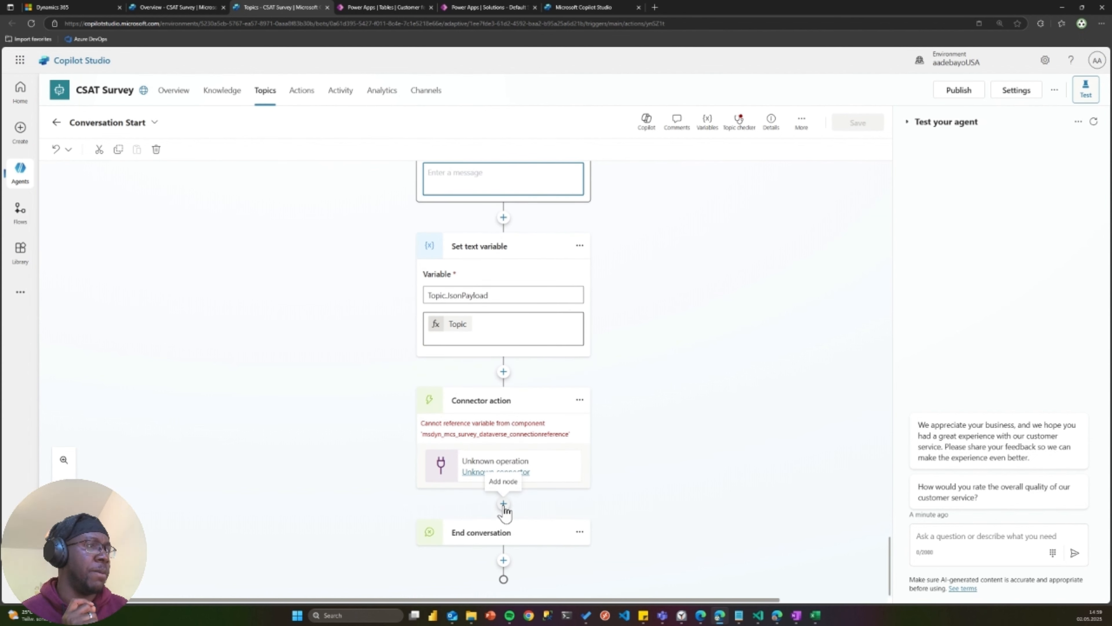
left_click(504, 505)
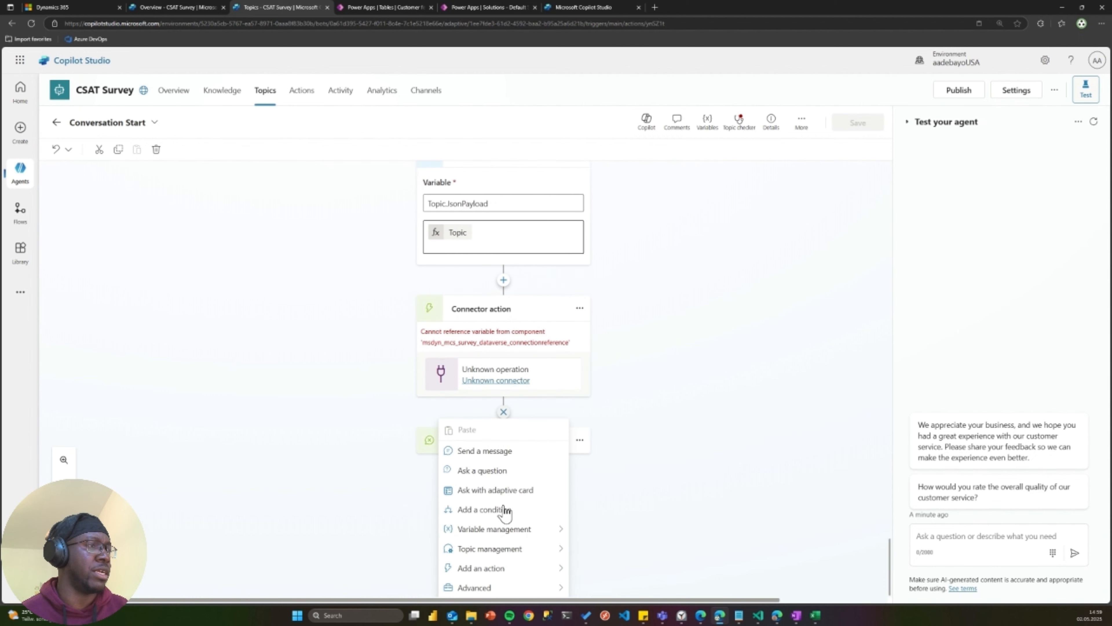
left_click(528, 572)
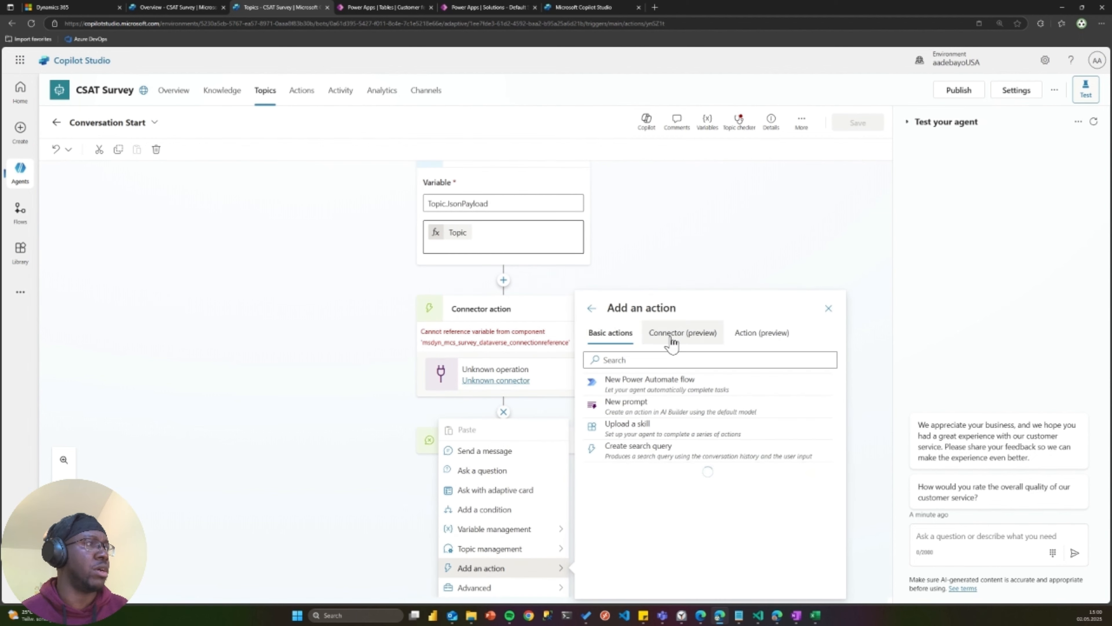
left_click(672, 334)
left_click(664, 360)
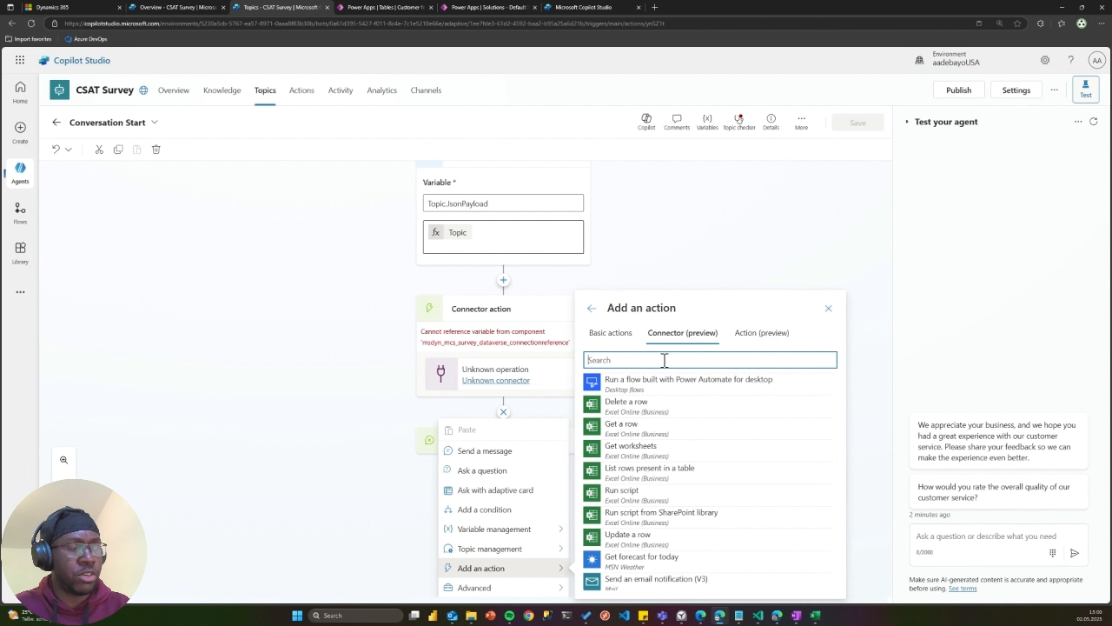
type("Dataverse")
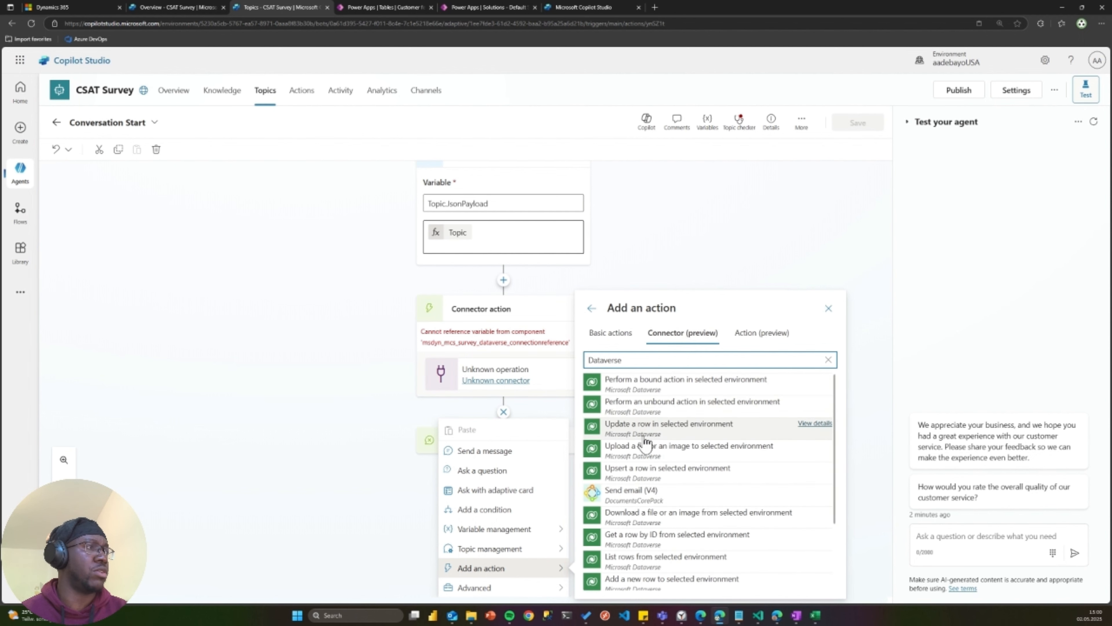
left_click(647, 407)
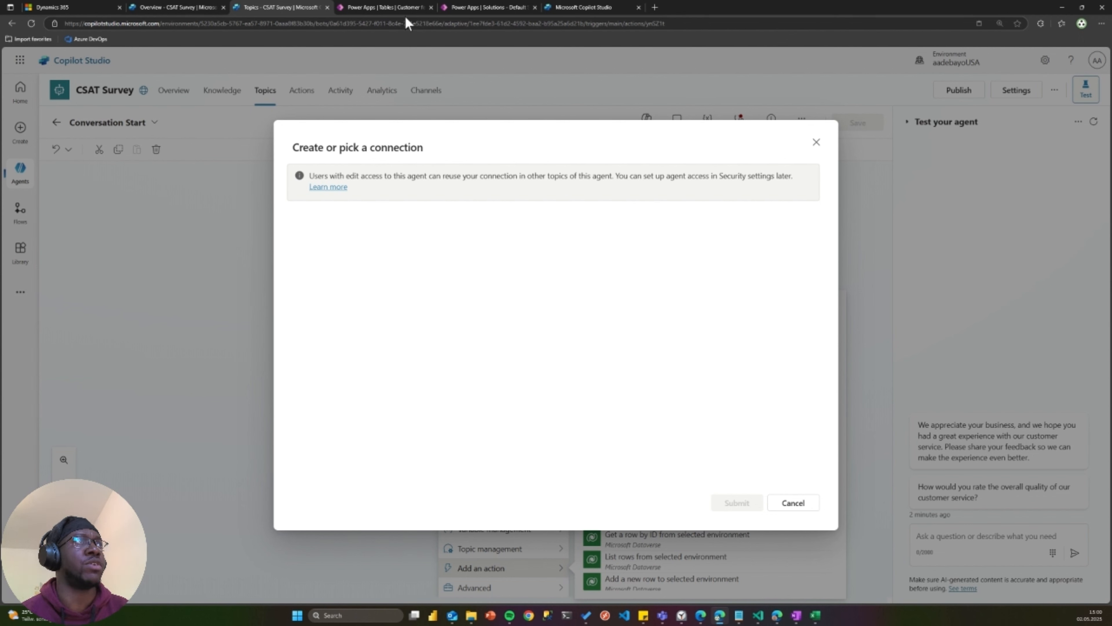
Submit the existing Microsoft Dataverse connection for the new action and save the topic
mouse_move(483, 9)
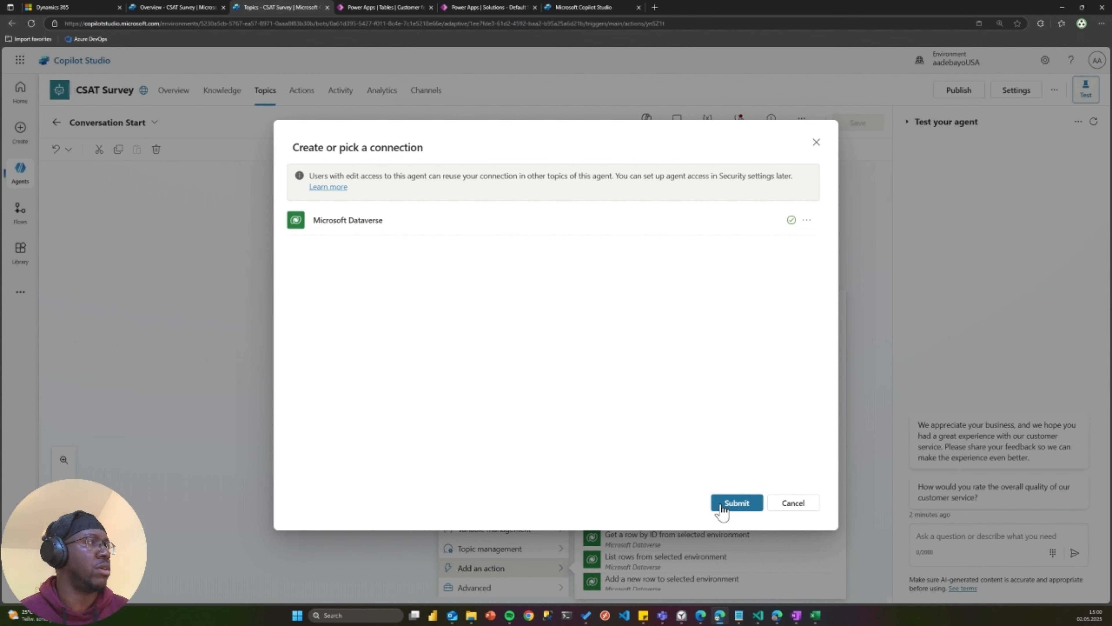
left_click(807, 220)
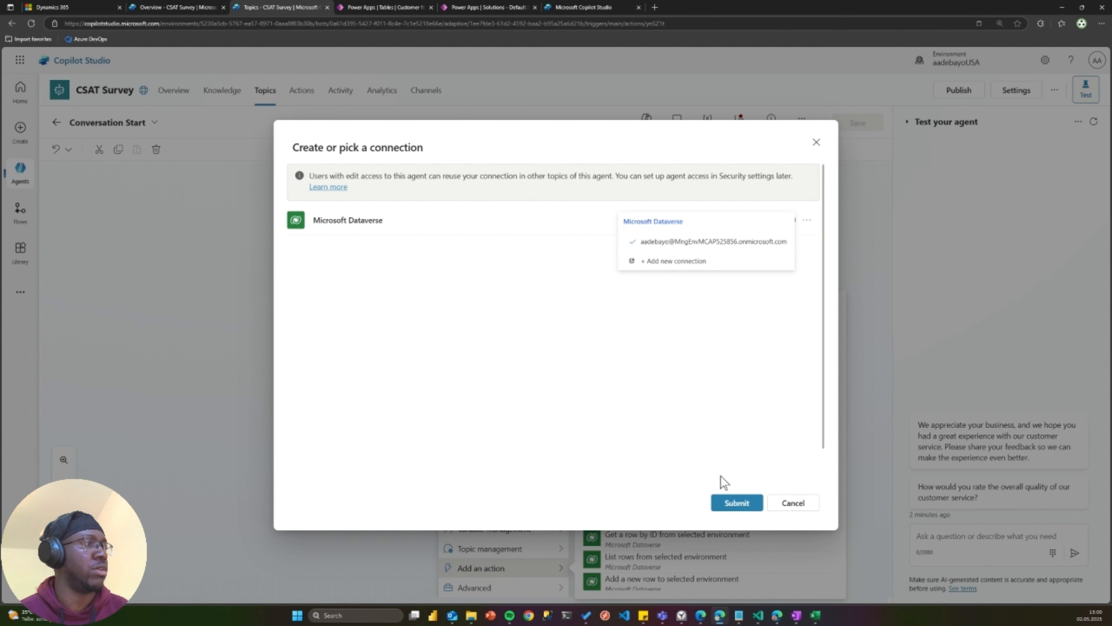
left_click(731, 504)
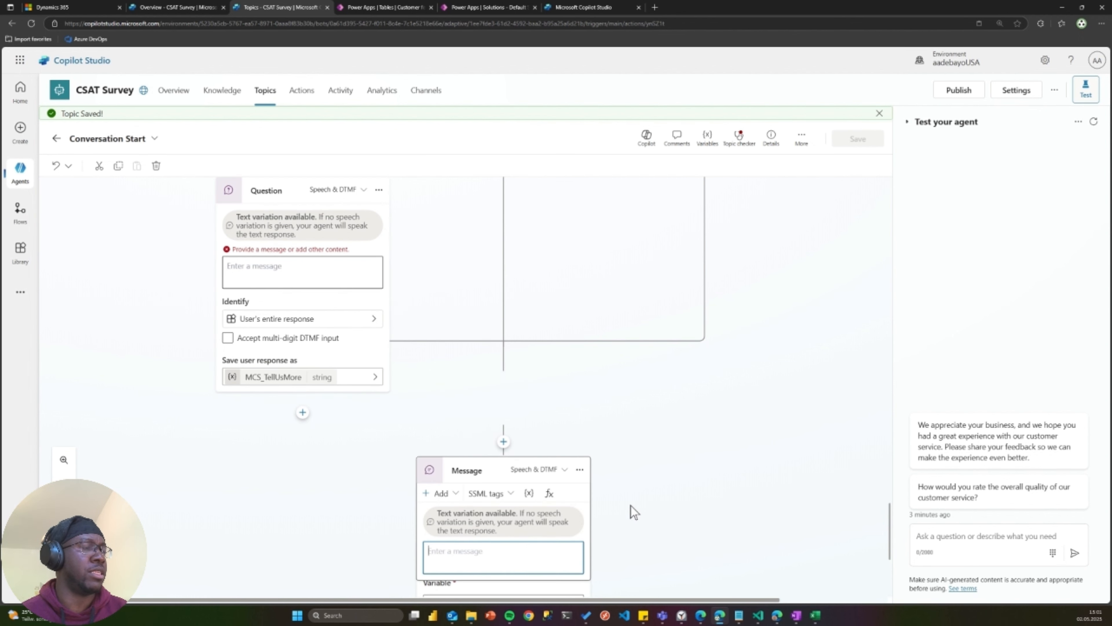
Compare the two Connector action nodes and delete the one with empty inputs just before End conversation
scroll(634, 511, "down", 10)
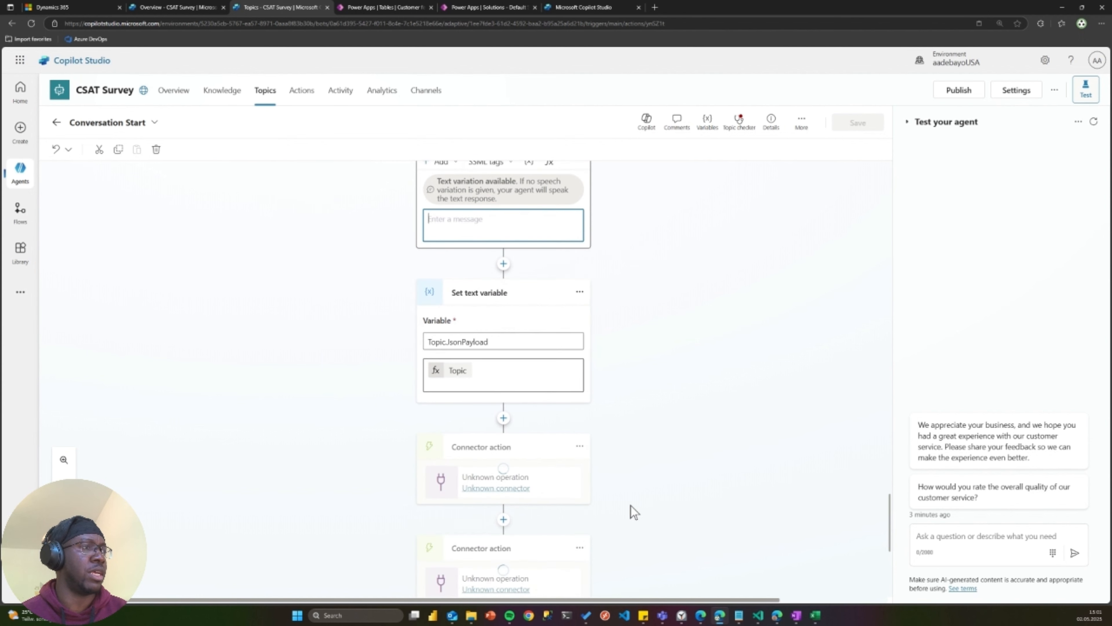
scroll(634, 511, "down", 2)
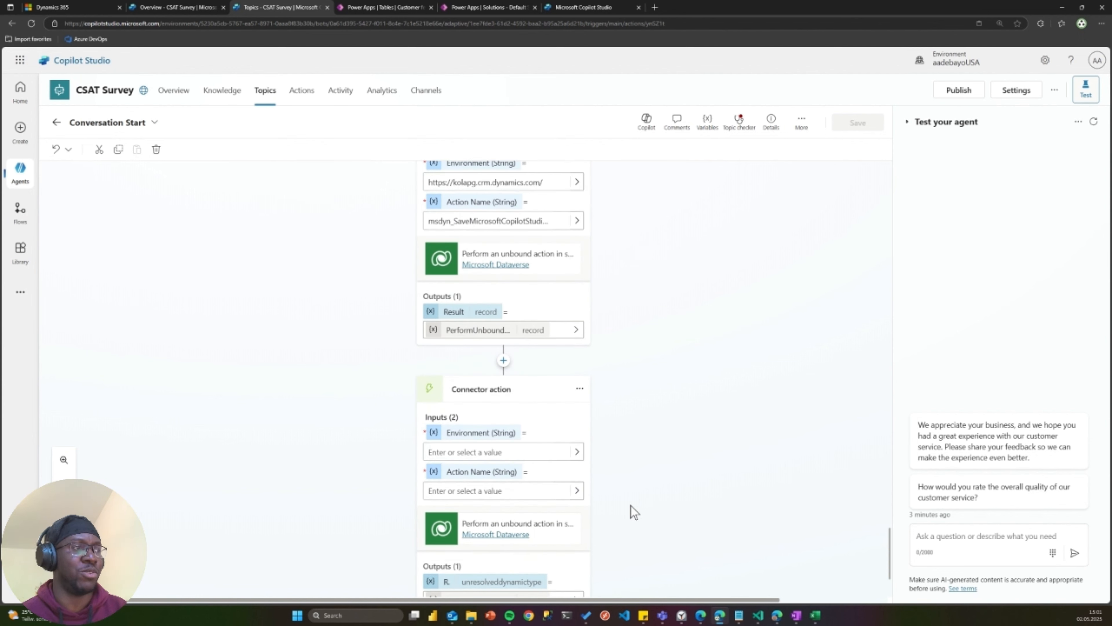
scroll(634, 511, "down", 3)
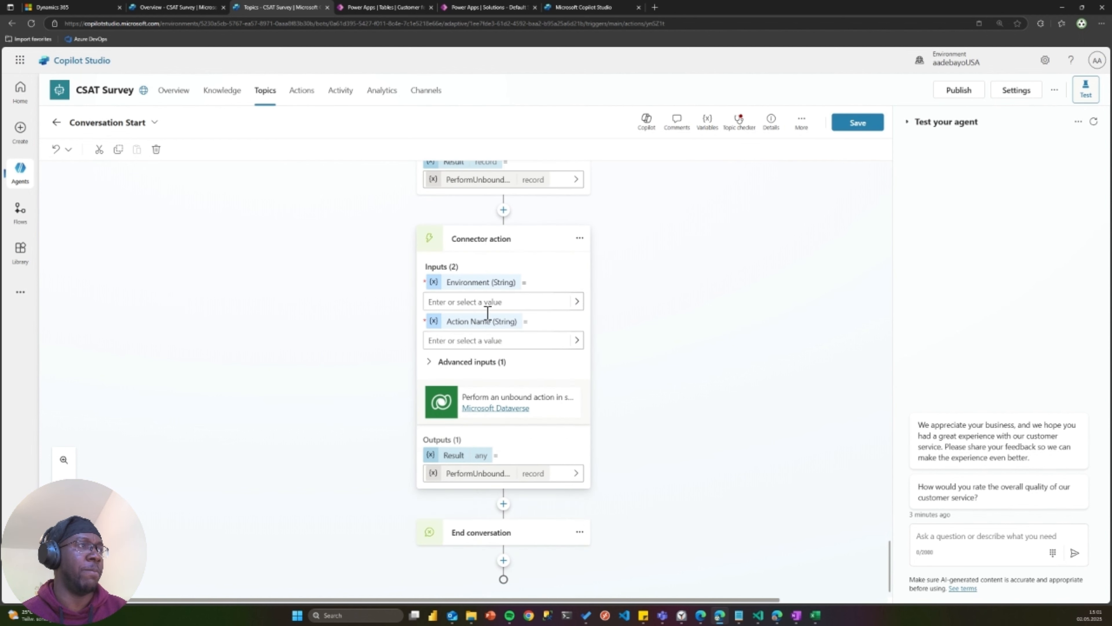
scroll(580, 241, "up", 6)
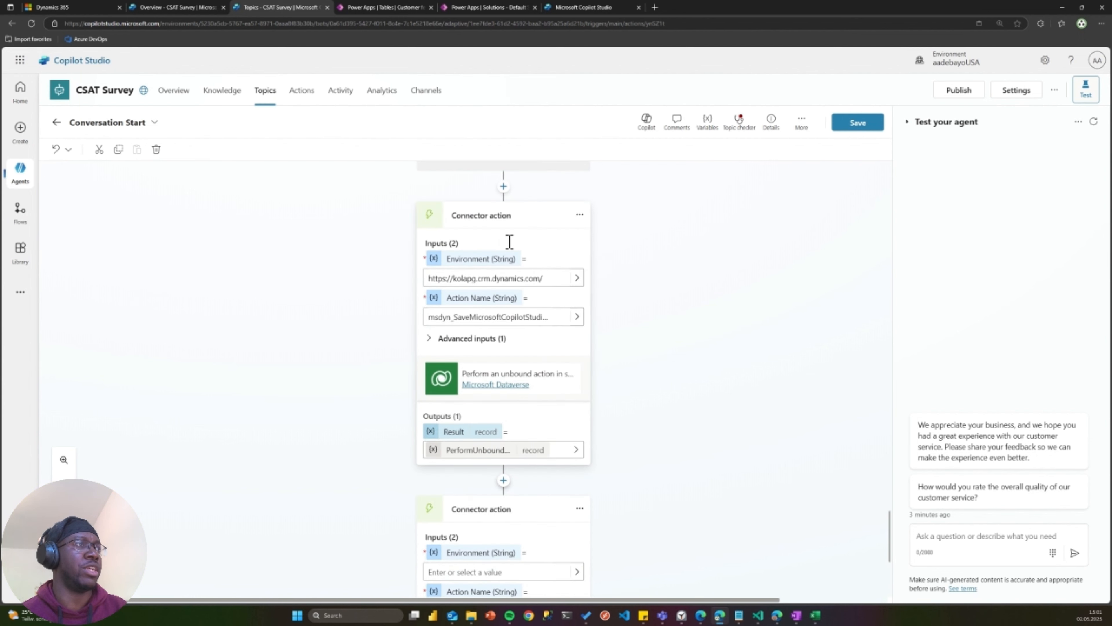
scroll(589, 440, "down", 2)
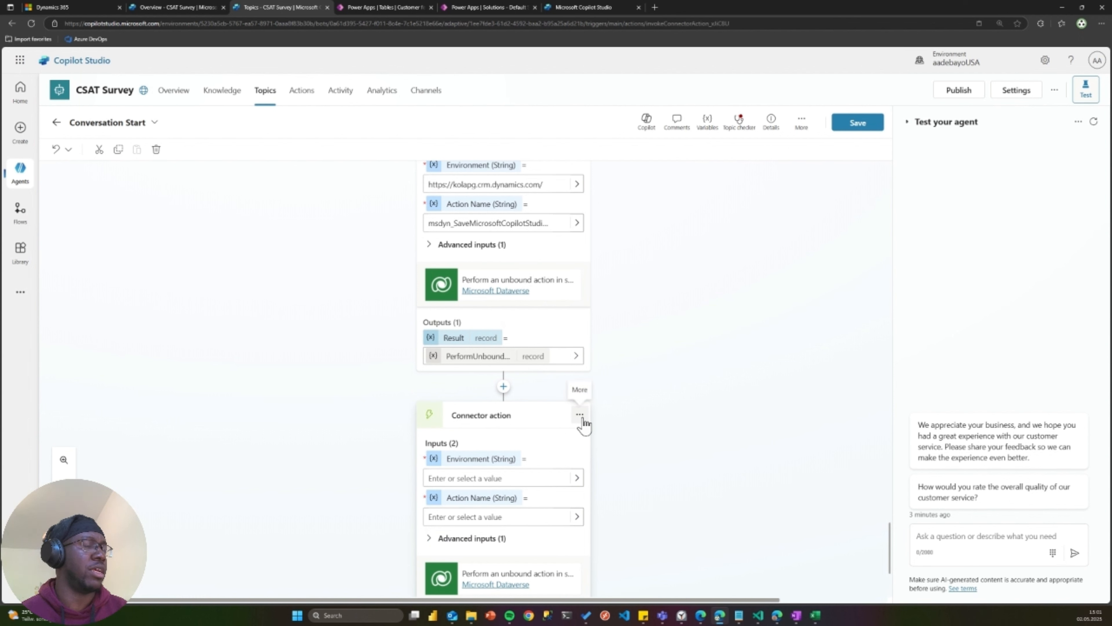
left_click(581, 416)
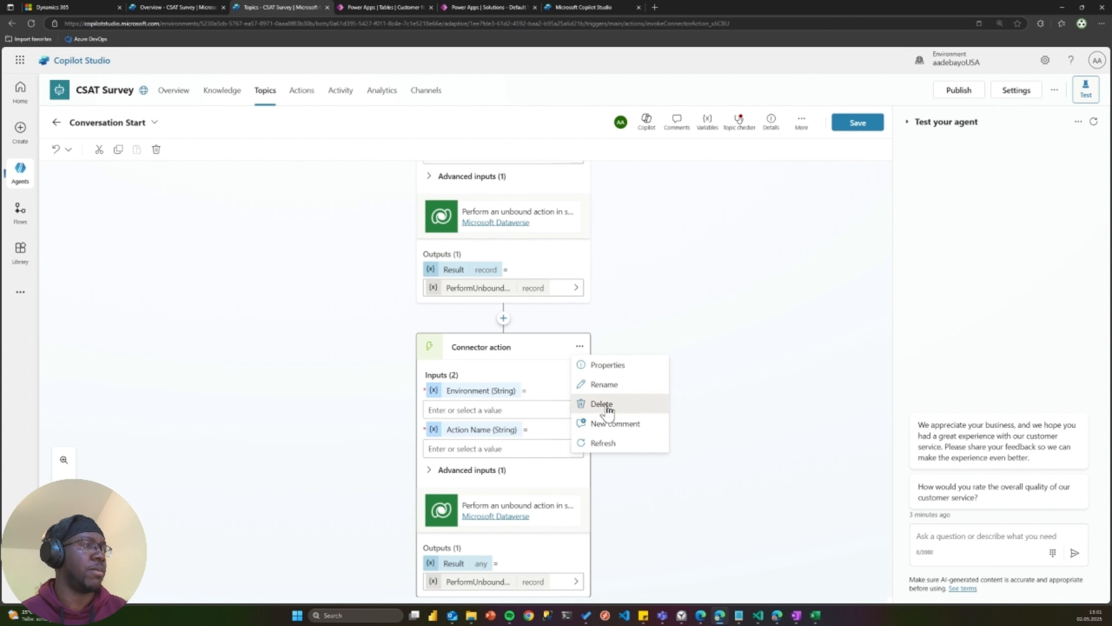
left_click(602, 404)
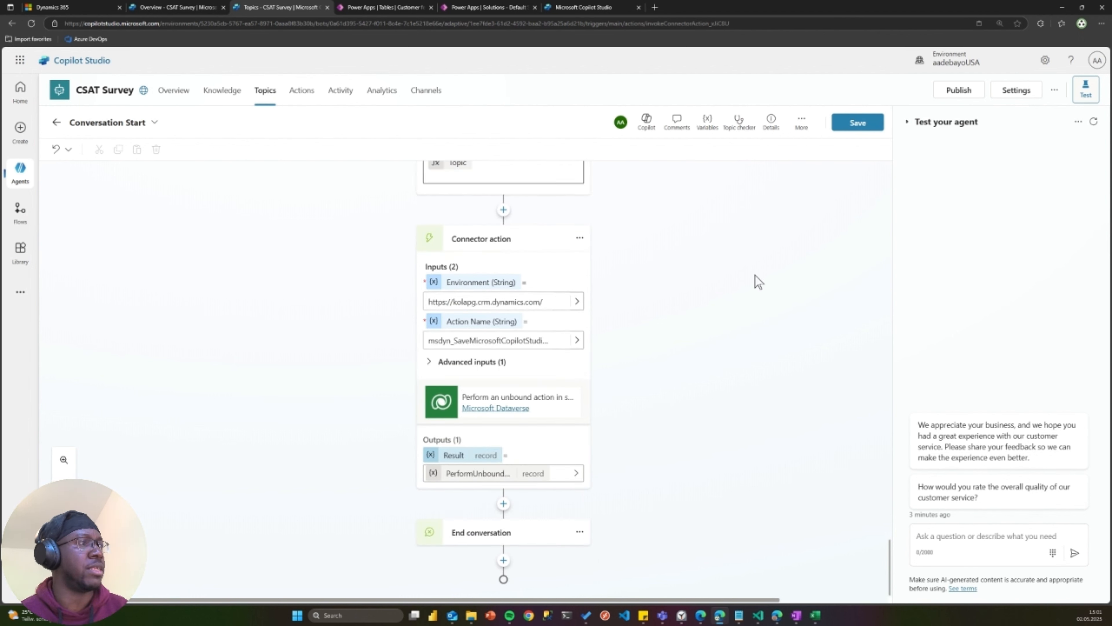
Save the Conversation Start topic, then switch to the Customer Service admin center and refresh the Customer feedback survey list
left_click(857, 124)
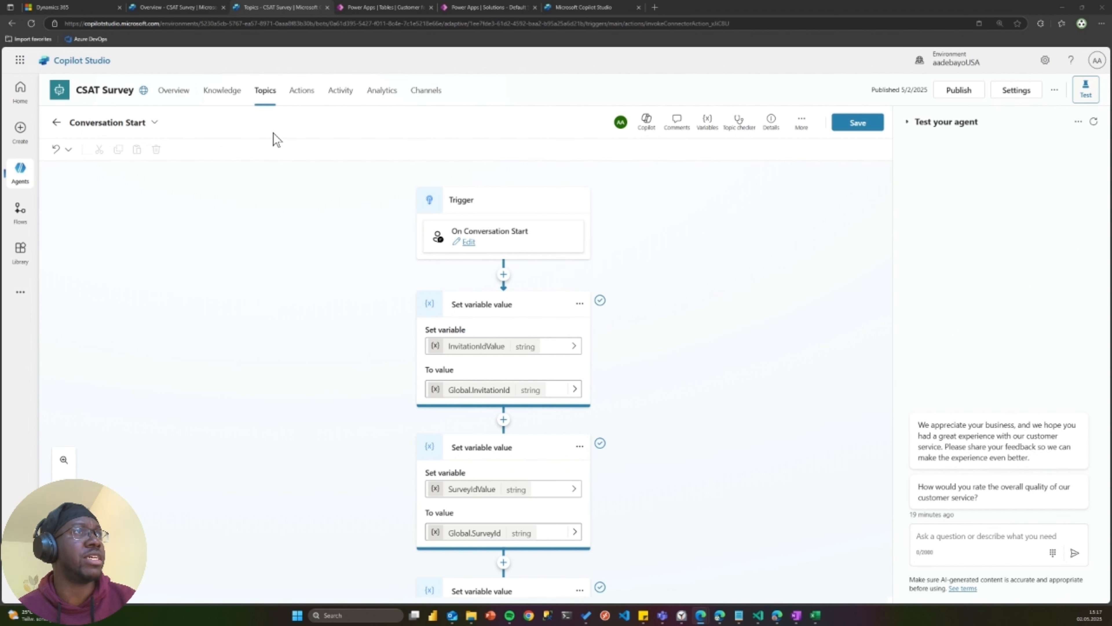
left_click(96, 7)
left_click(289, 7)
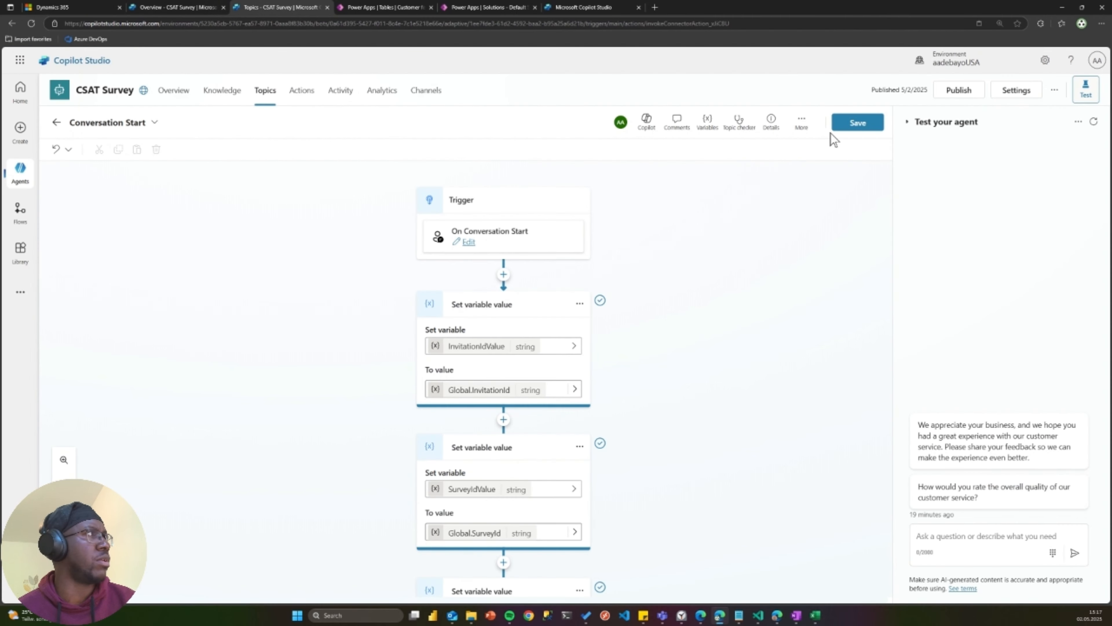
left_click(66, 8)
left_click(310, 115)
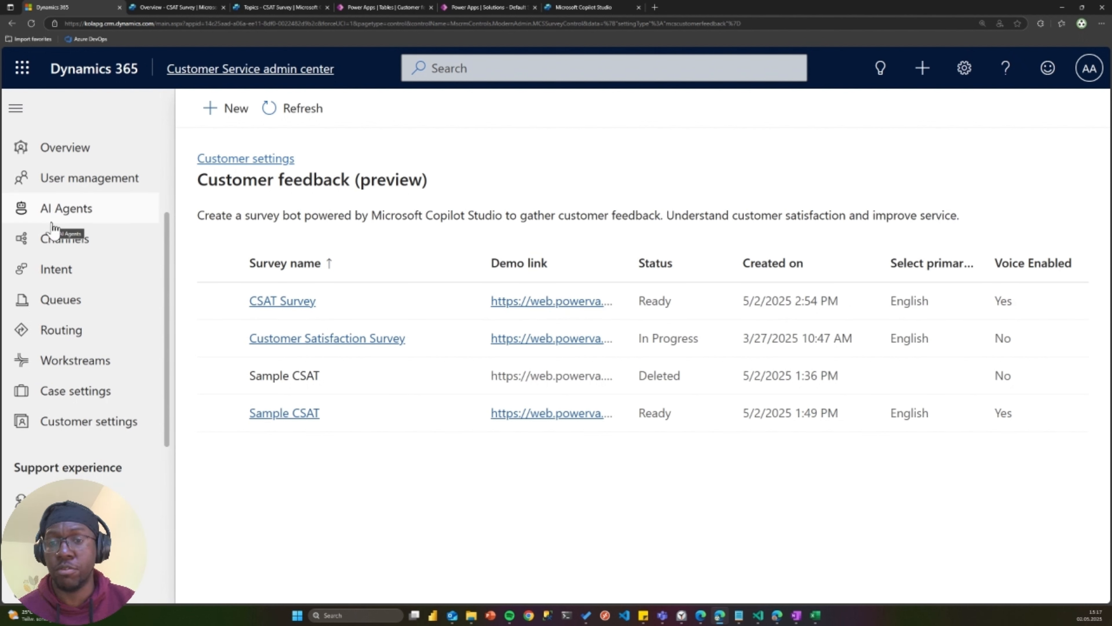
Look over the channels and workstreams, then return to the Customer feedback list to check the CSAT Survey's status and voice support
left_click(85, 241)
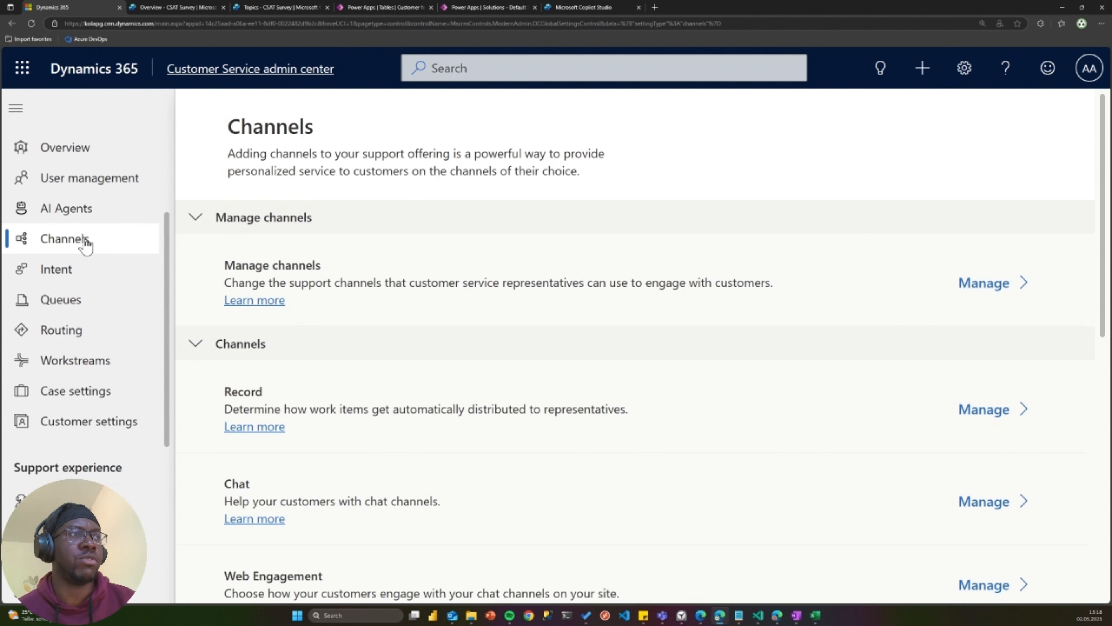
left_click(75, 364)
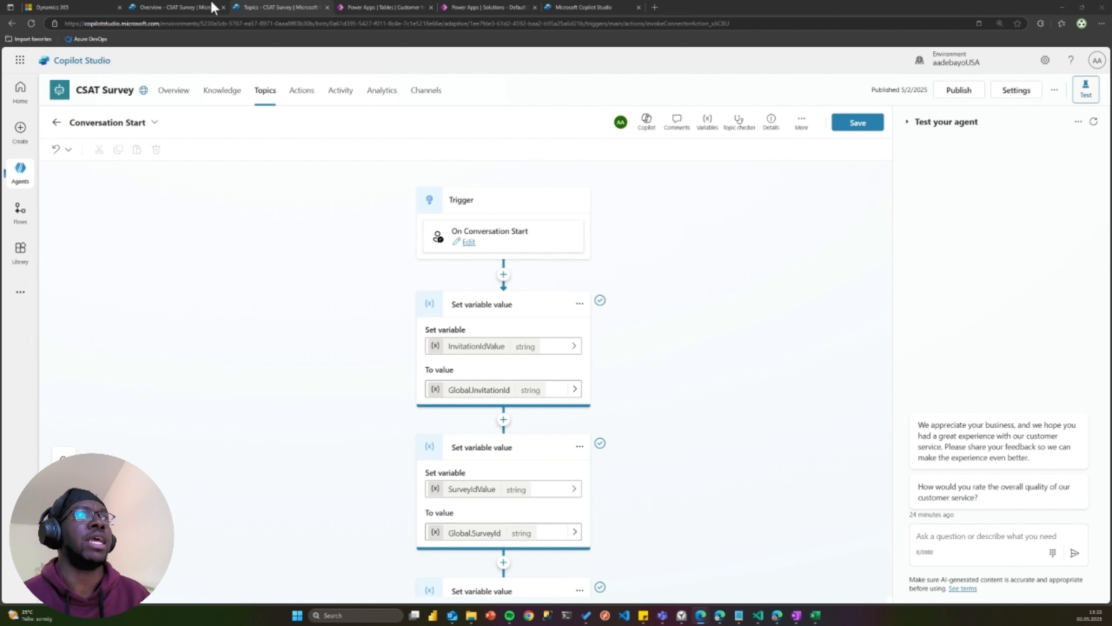
left_click(167, 8)
left_click(88, 7)
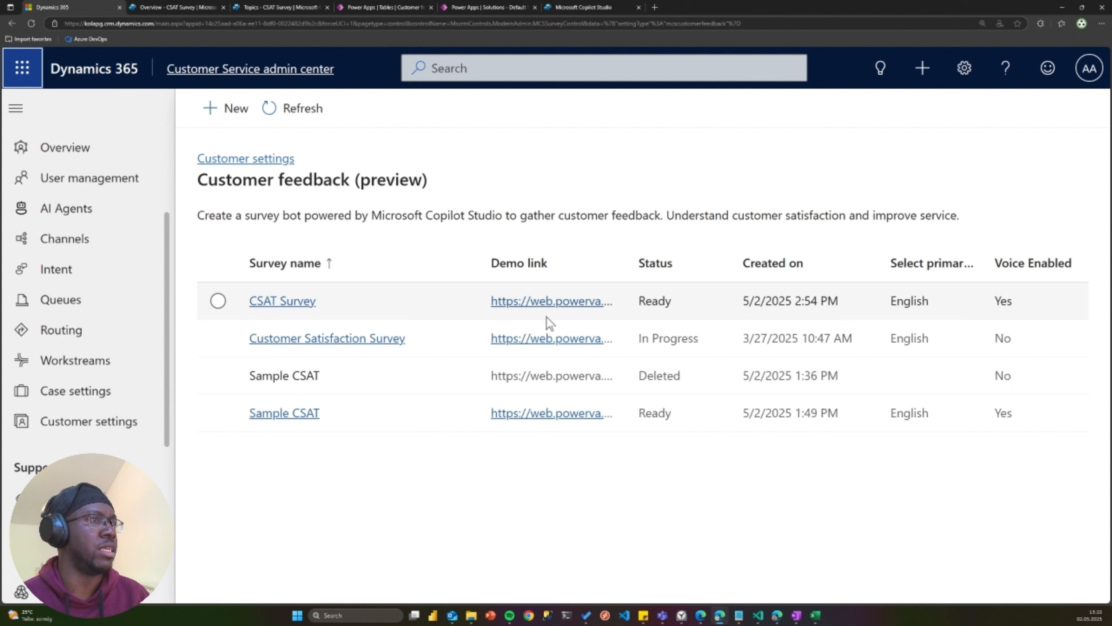
left_click(218, 301)
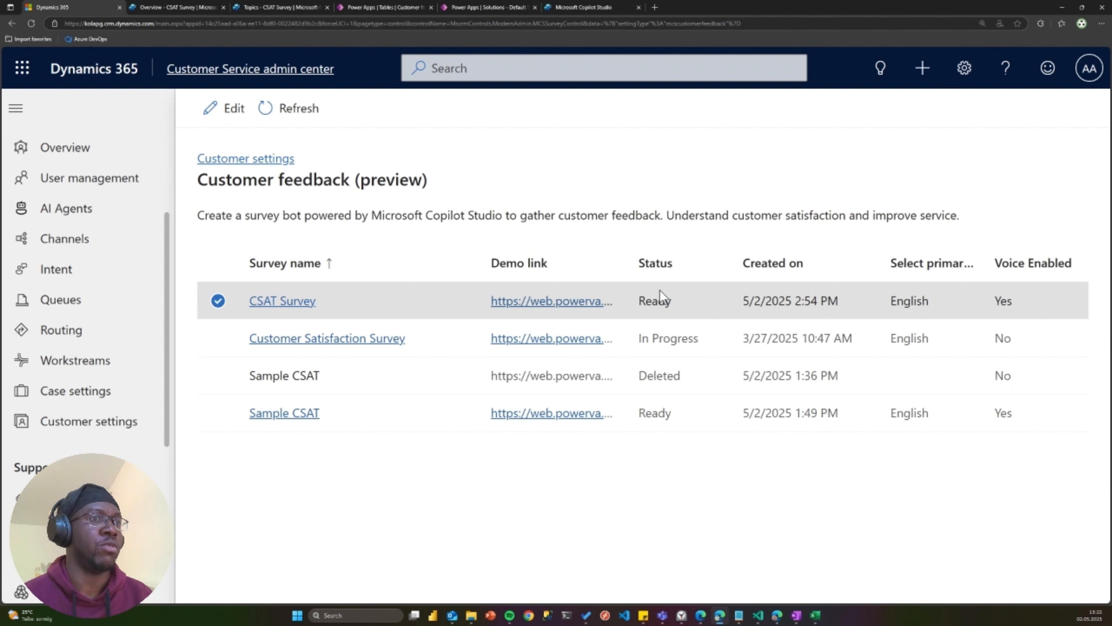
left_click(217, 307)
Open the CC Voice Agent WS workstream and go to the post-call survey setting in the Demo Voice Channel's behaviors
left_click(68, 360)
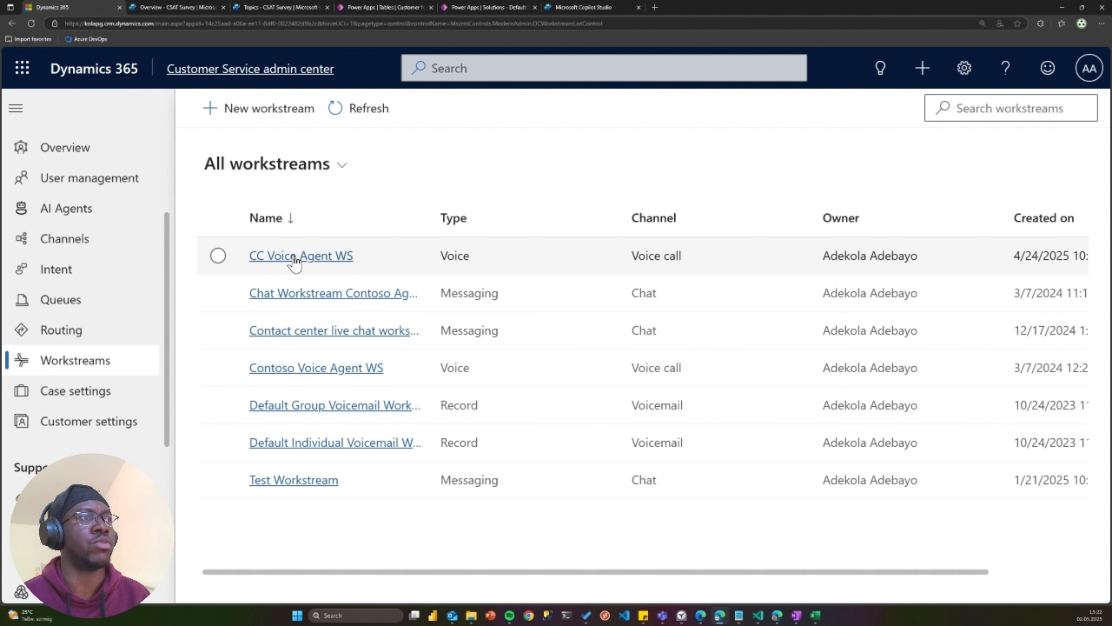
left_click(322, 262)
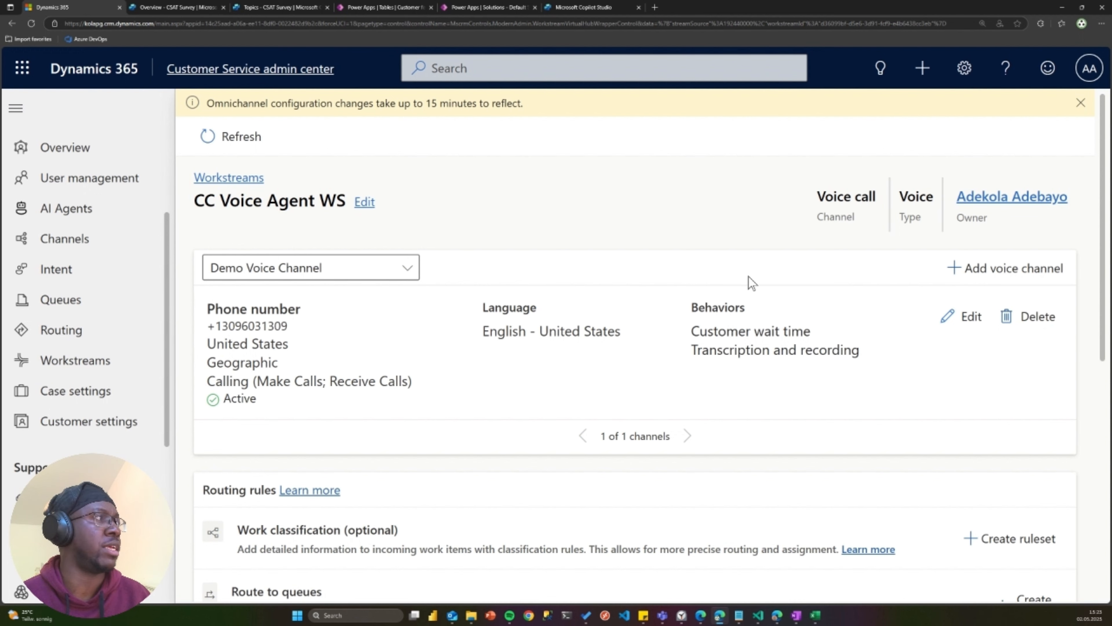
left_click(970, 316)
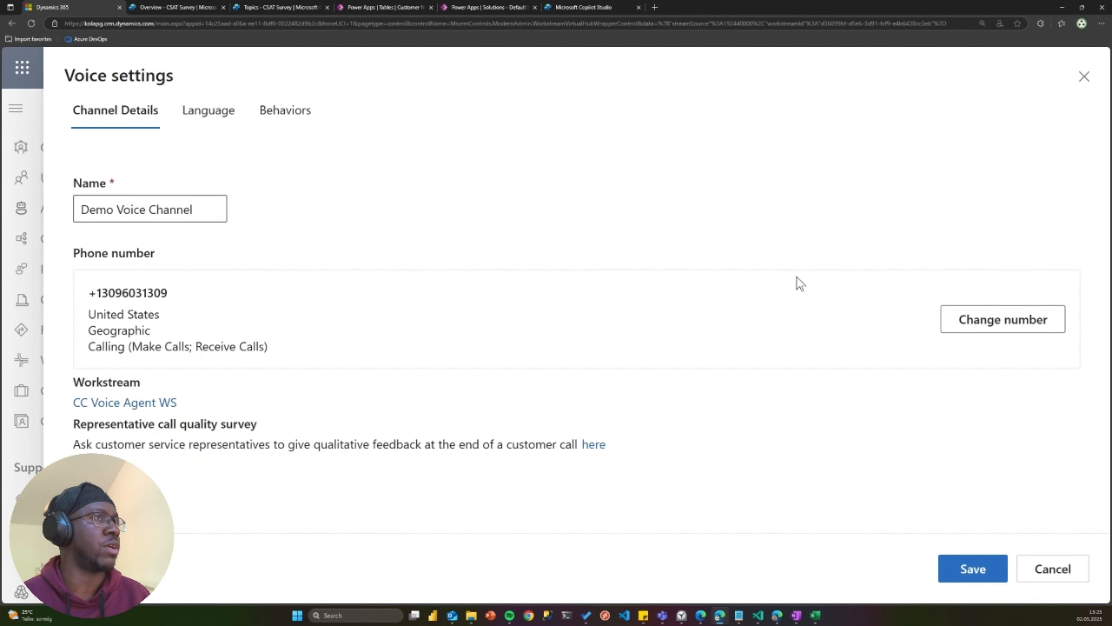
left_click(298, 117)
scroll(306, 329, "down", 8)
scroll(330, 350, "down", 15)
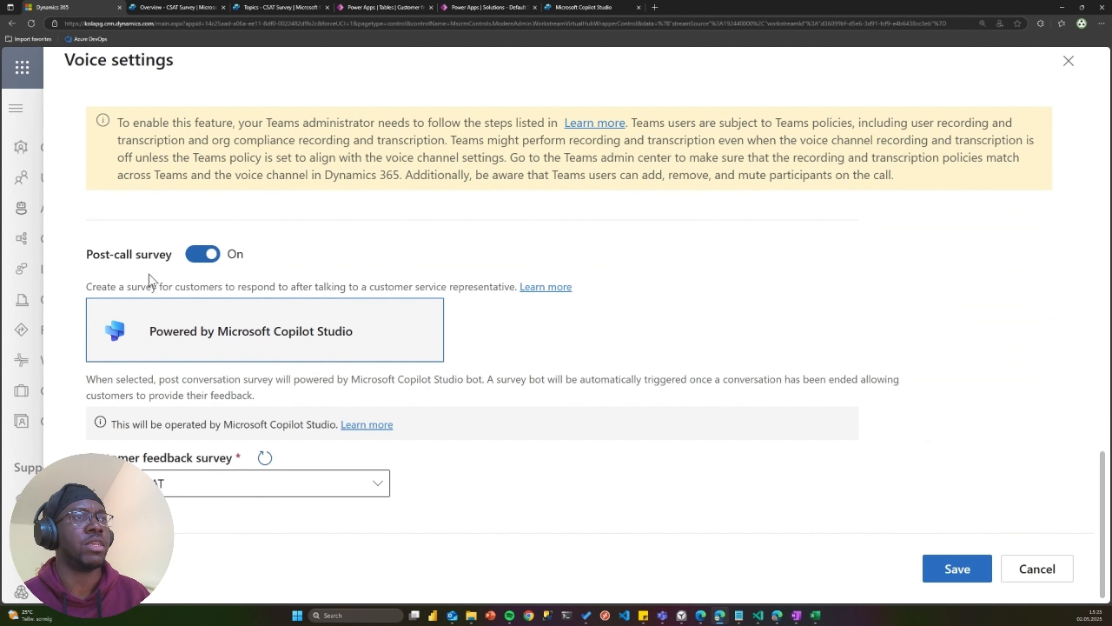
Turn on Post-call survey for the voice channel, reload the feedback surveys, select CSAT Survey, and save the voice settings
left_click(205, 258)
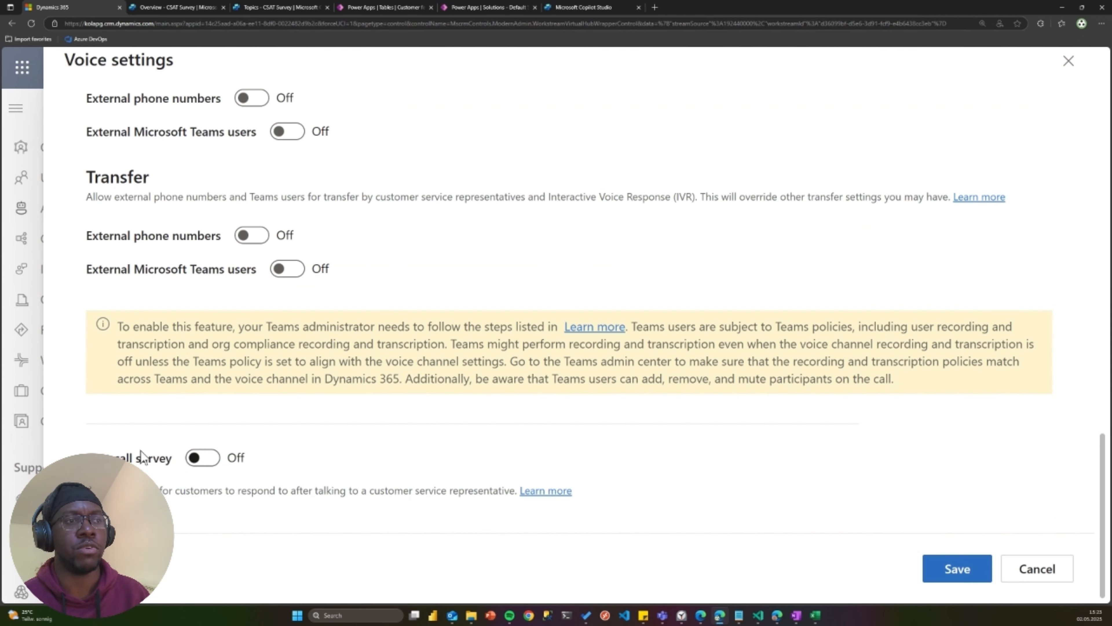
left_click(211, 458)
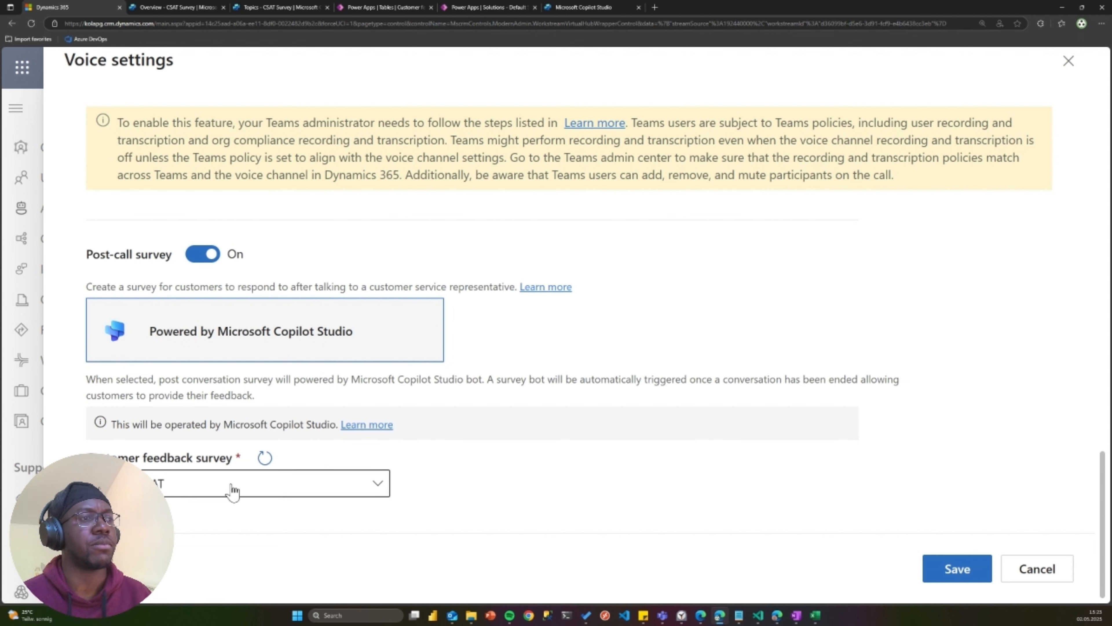
left_click(266, 460)
left_click(274, 486)
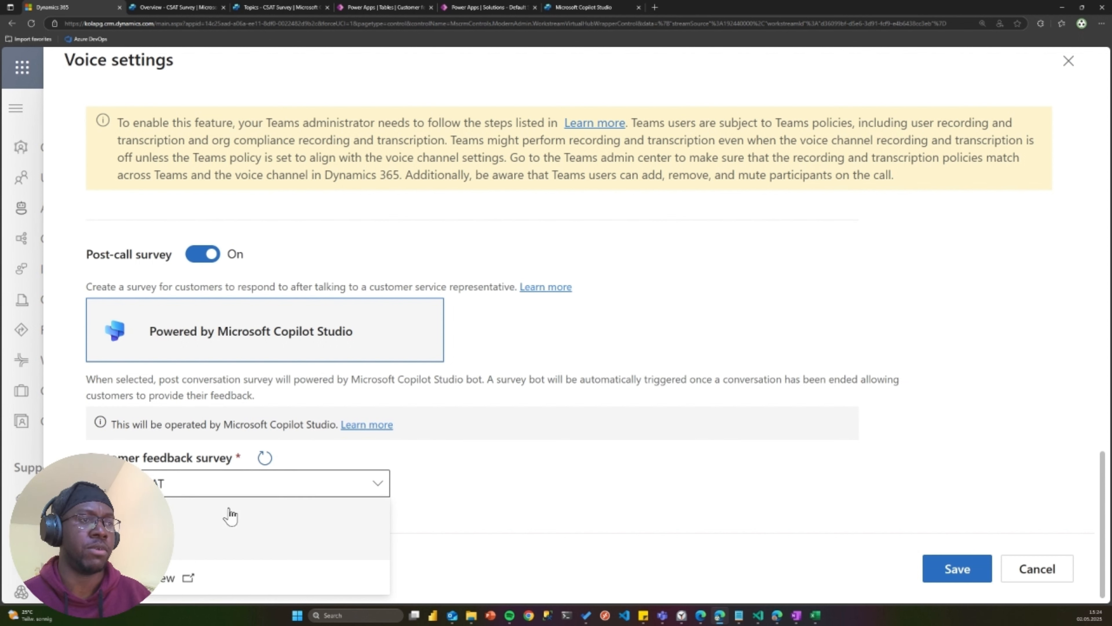
left_click(230, 516)
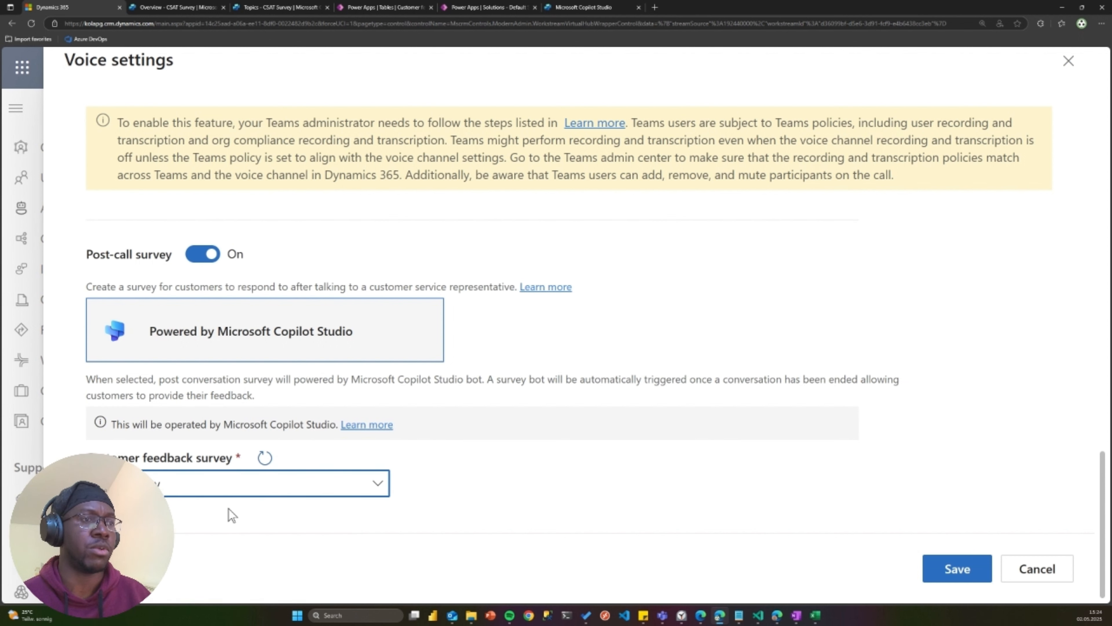
left_click(970, 568)
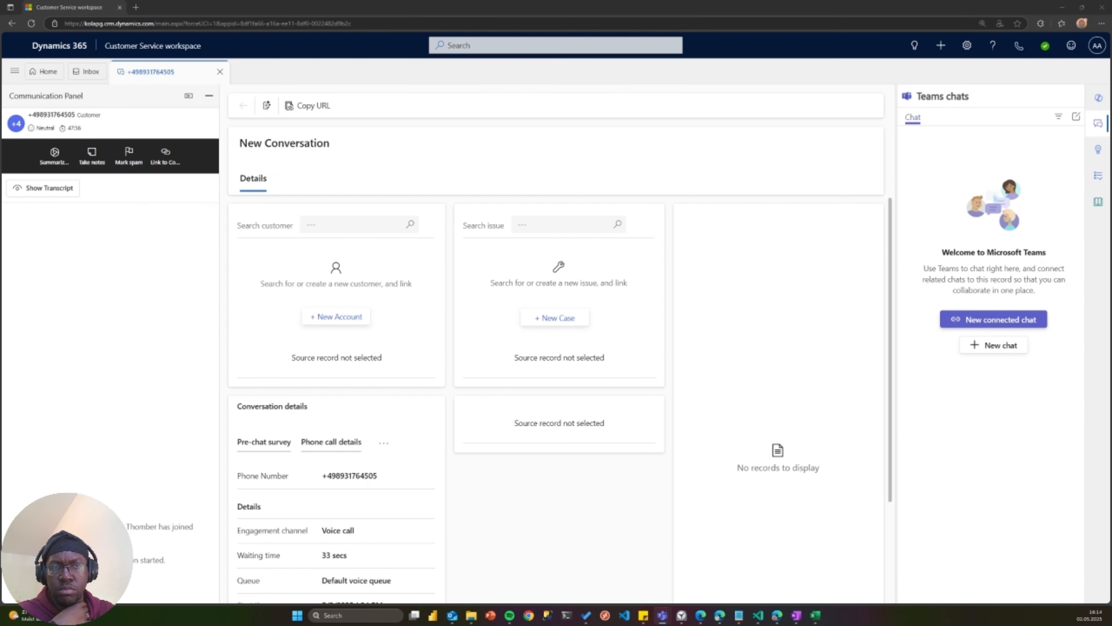
Start a Teams test call to the voice channel's phone number and check the call's speaker and microphone options
left_click_drag(245, 622, 623, 237)
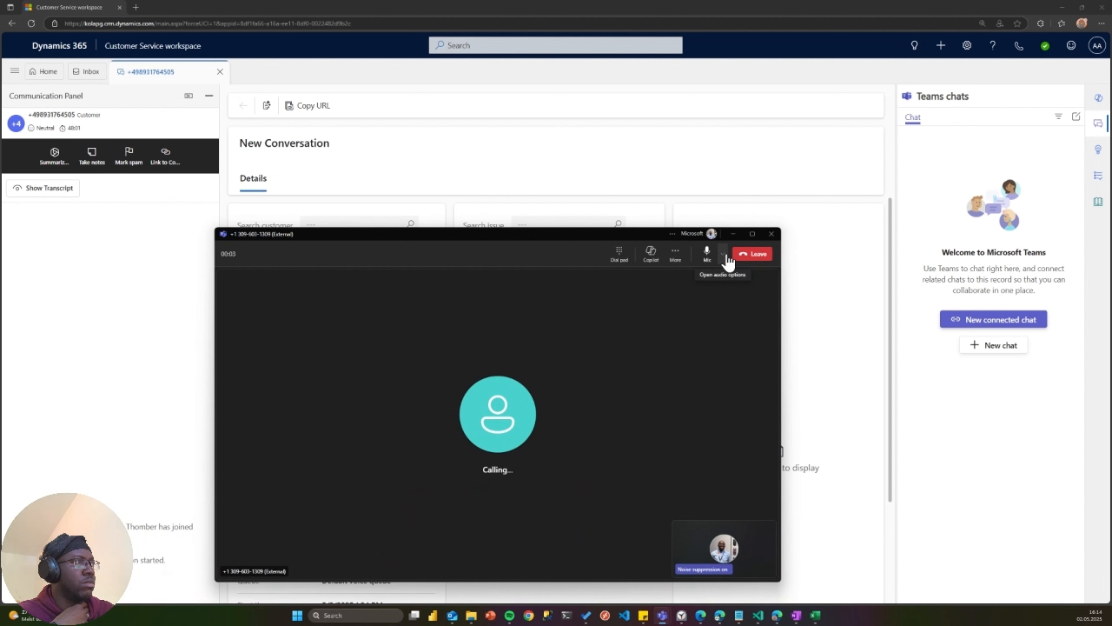
left_click(723, 255)
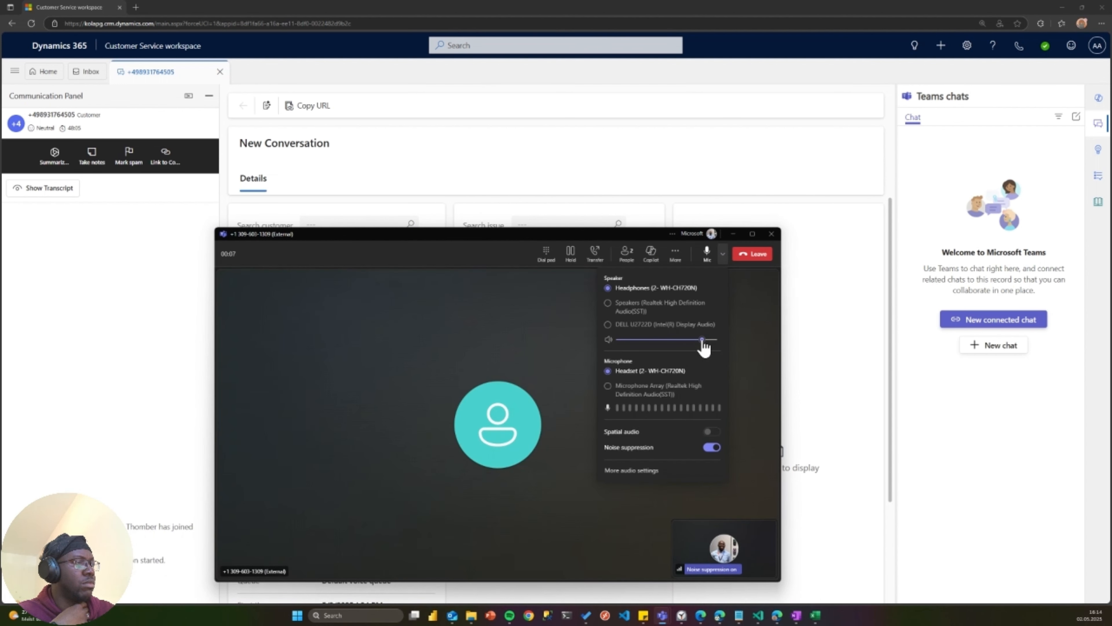
left_click(547, 320)
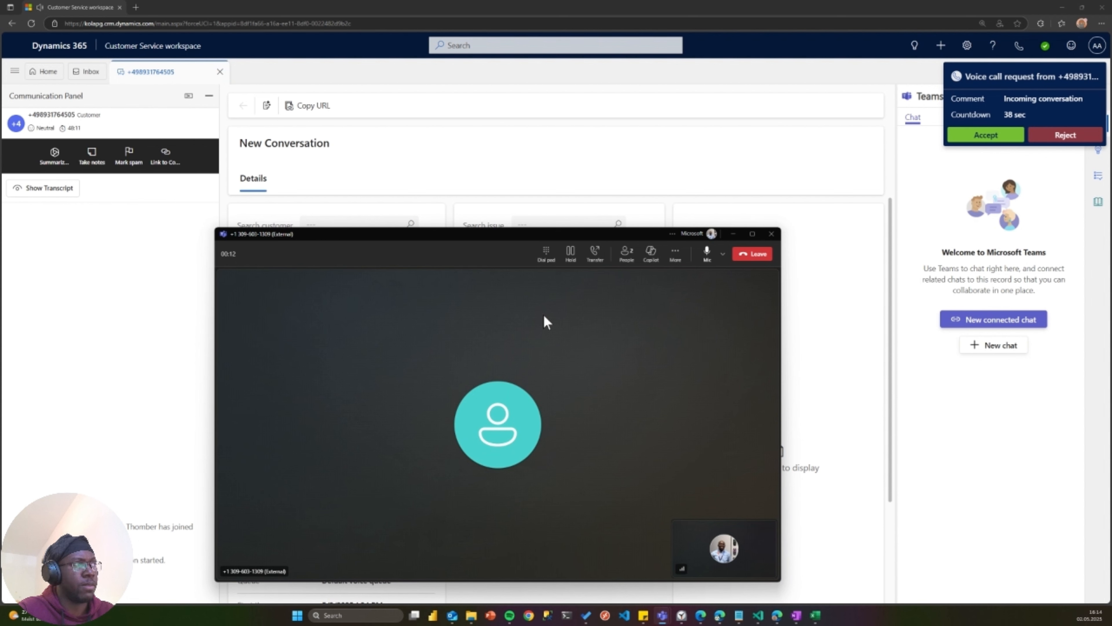
Accept the incoming voice call in Customer Service workspace, mute the representative's microphone, and end the representative's side of the call
left_click(999, 135)
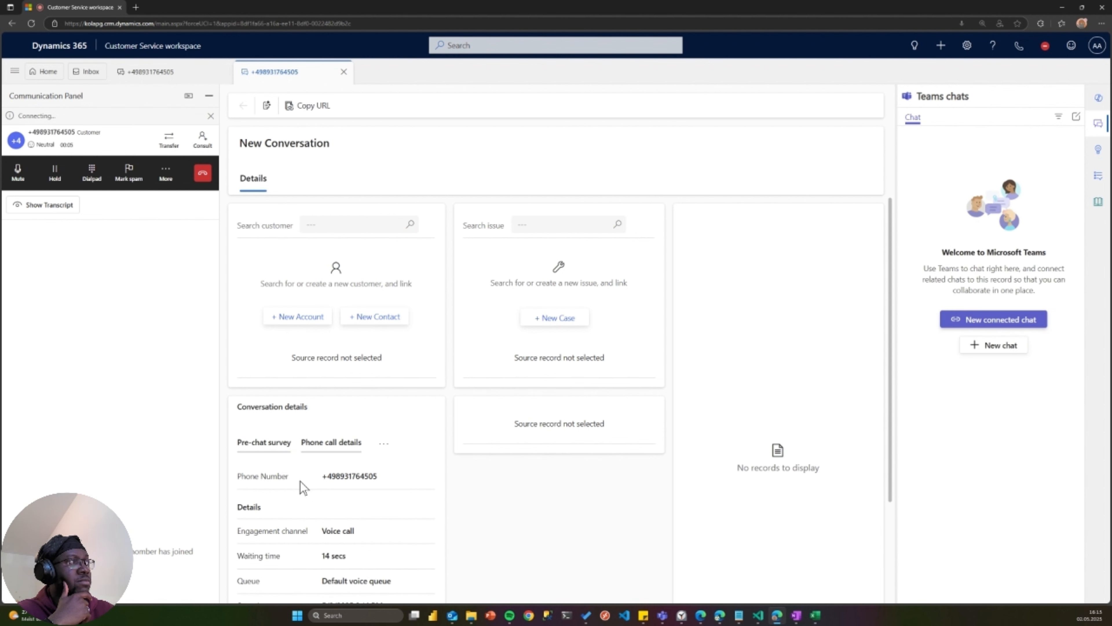
left_click(21, 165)
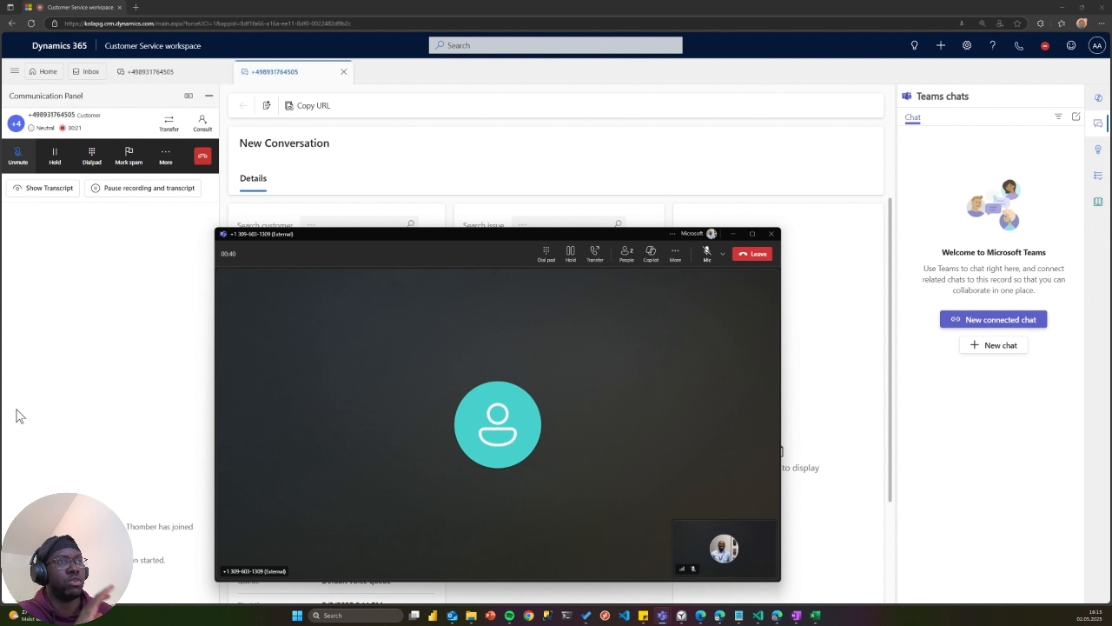
left_click(204, 159)
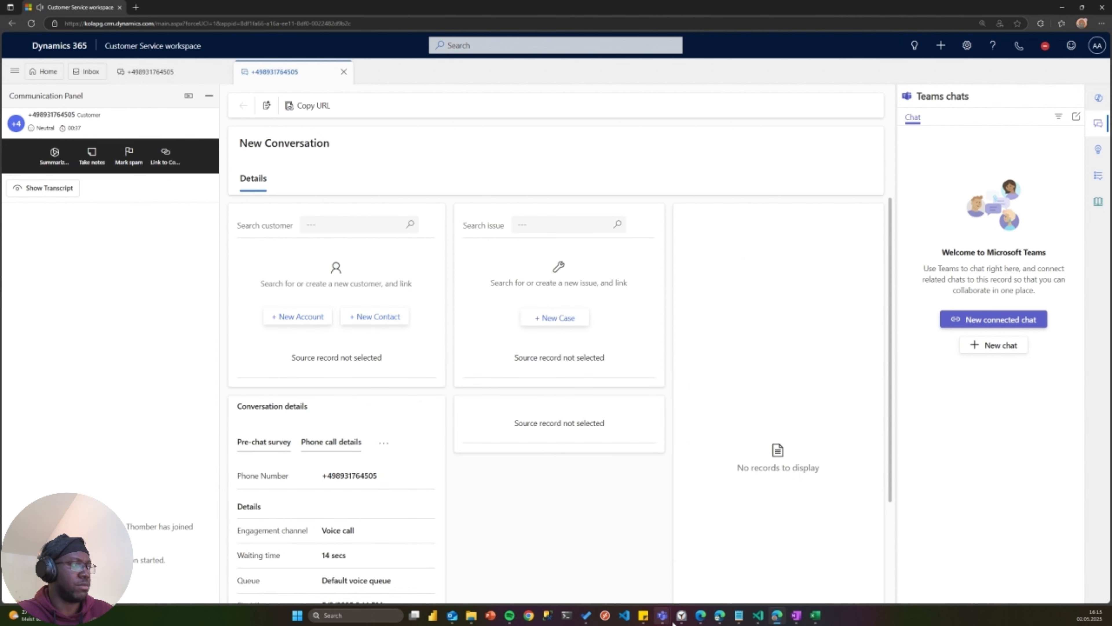
Switch to the CSAT Survey's Conversation Start topic in Copilot Studio and follow the greeting and rating question in the test chat
left_click(724, 622)
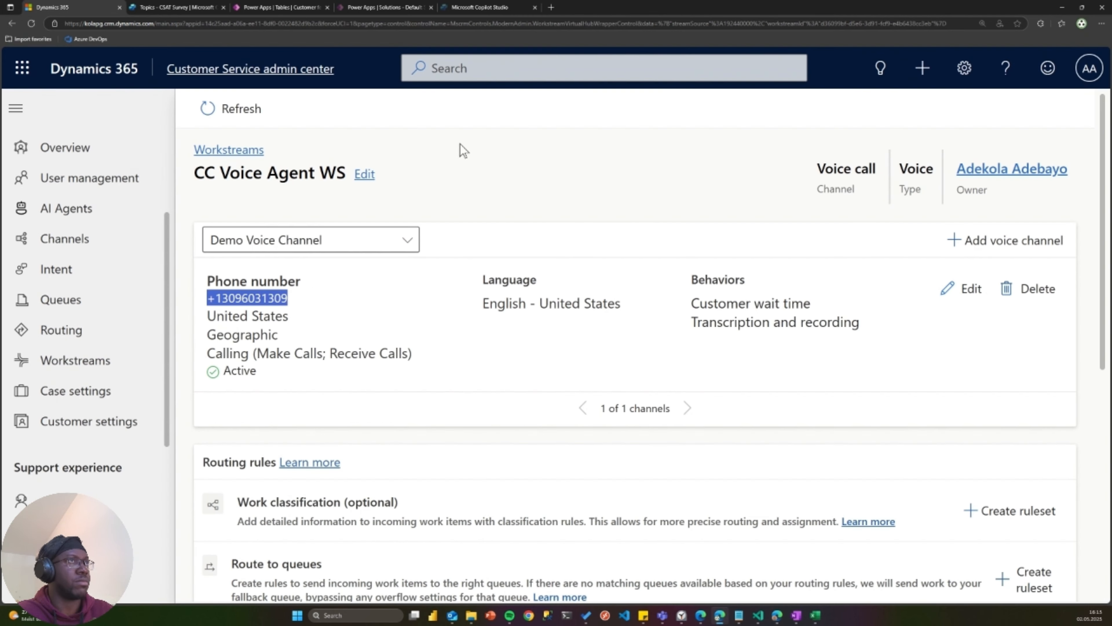
left_click(194, 14)
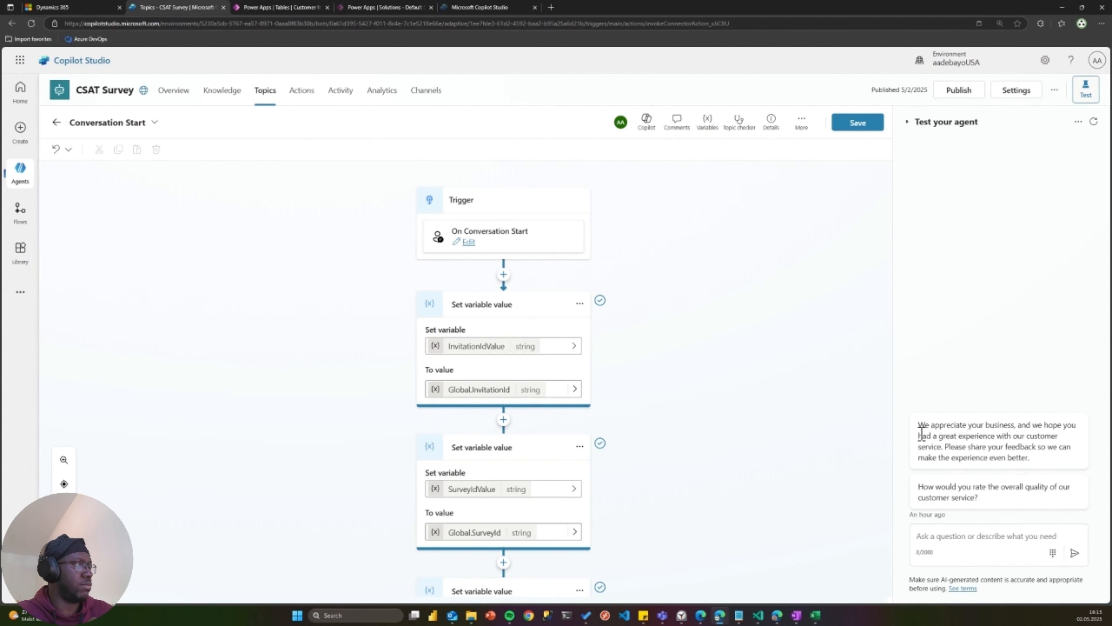
left_click_drag(919, 425, 1033, 470)
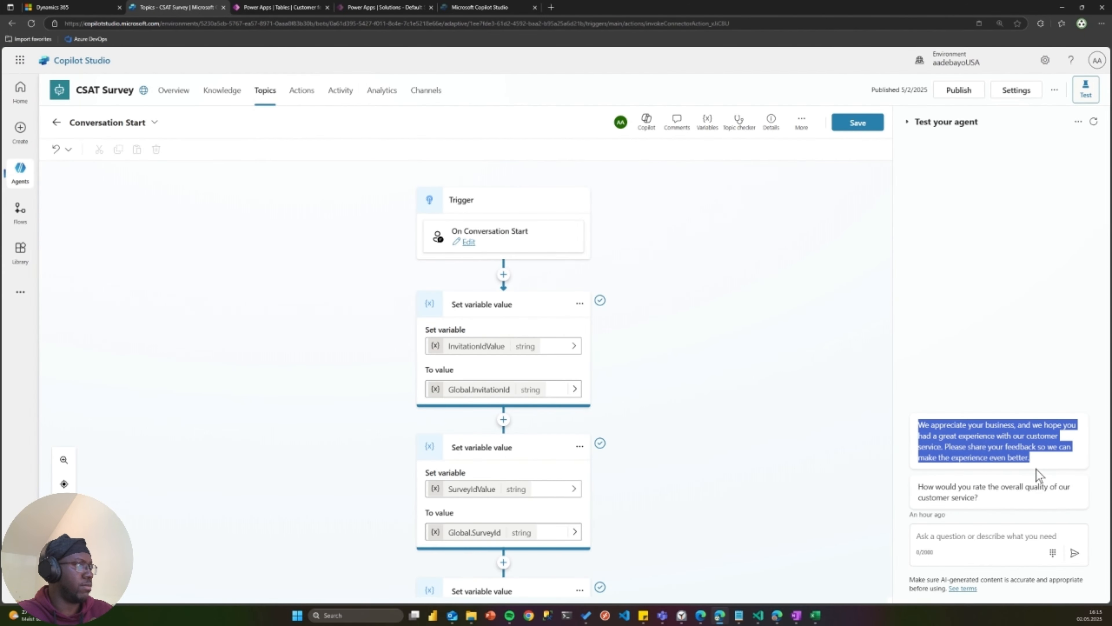
left_click(920, 489)
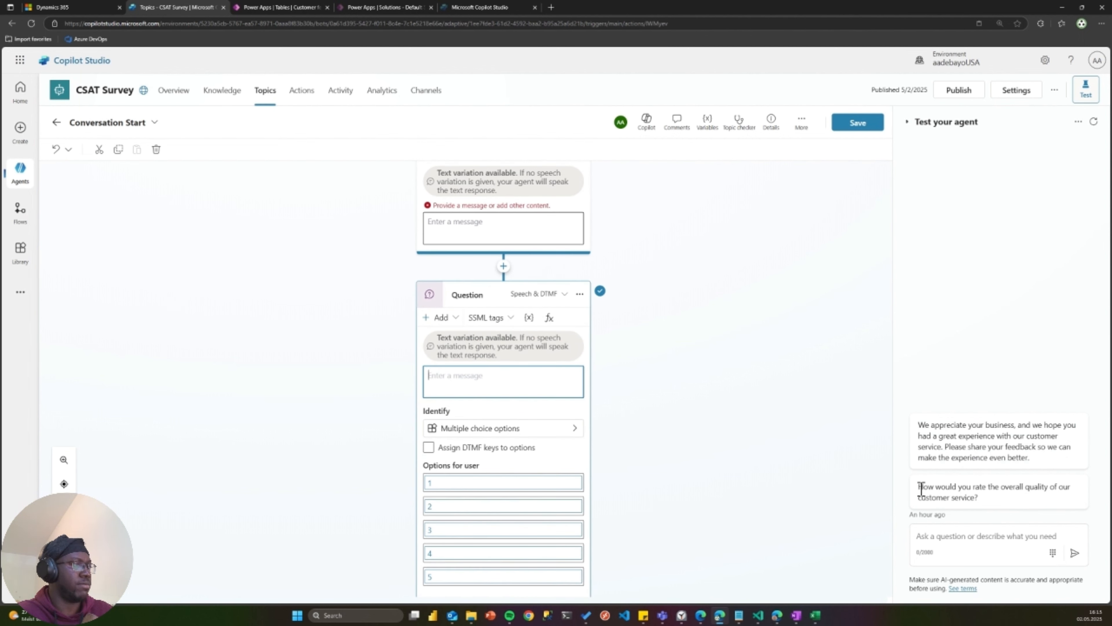
Bring the Teams call window forward, briefly unmute the caller's microphone to answer the rating question, and move the window aside
mouse_move(666, 619)
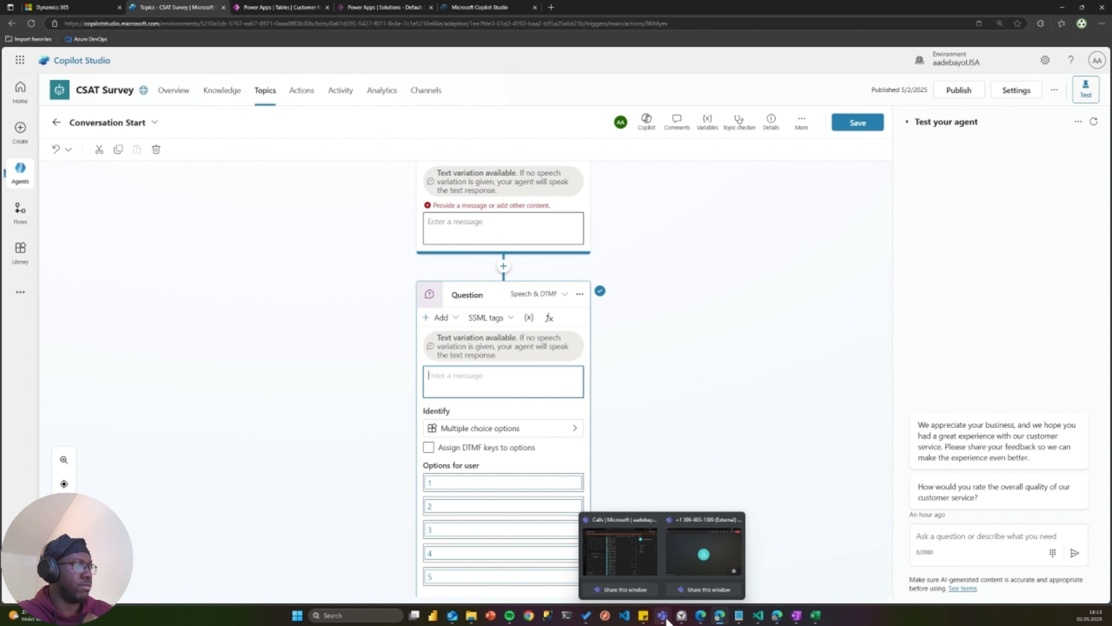
left_click(699, 554)
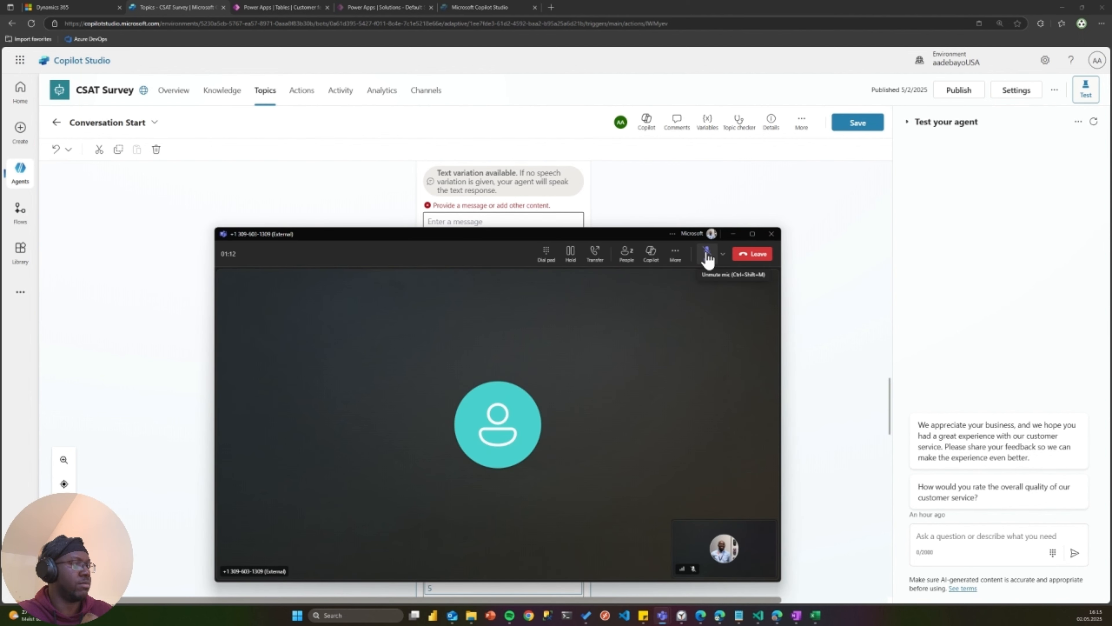
left_click_drag(659, 241, 744, 293)
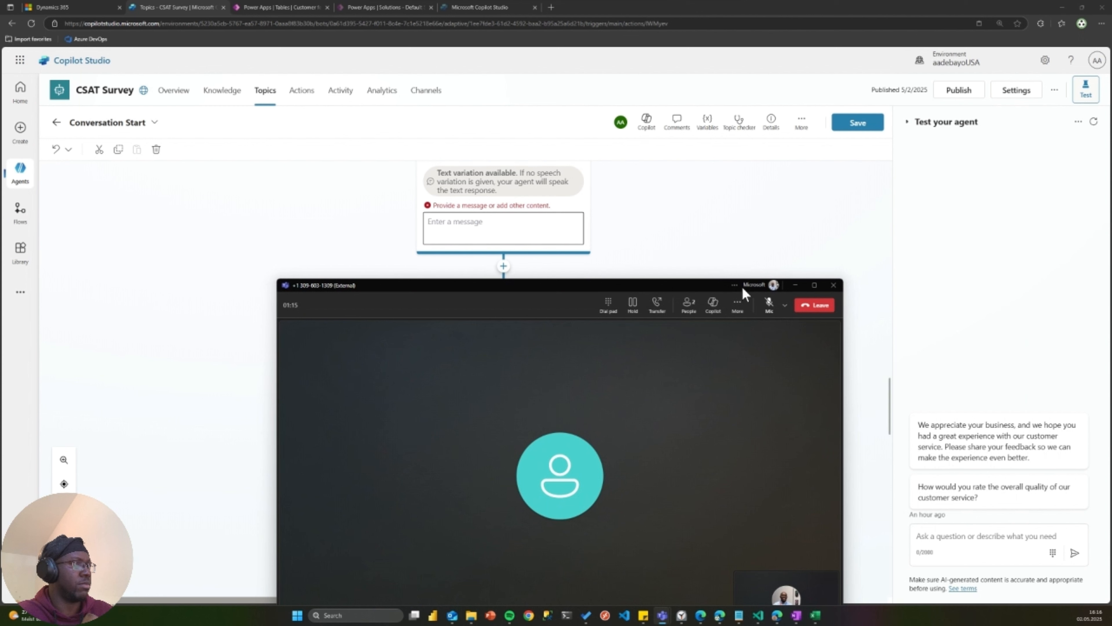
left_click(771, 308)
left_click(770, 306)
left_click_drag(701, 284, 445, 259)
Follow the topic to the "Yes" / "No, I'm done" question, briefly unmute the Teams call to answer, and shrink the call window
scroll(666, 387, "down", 5)
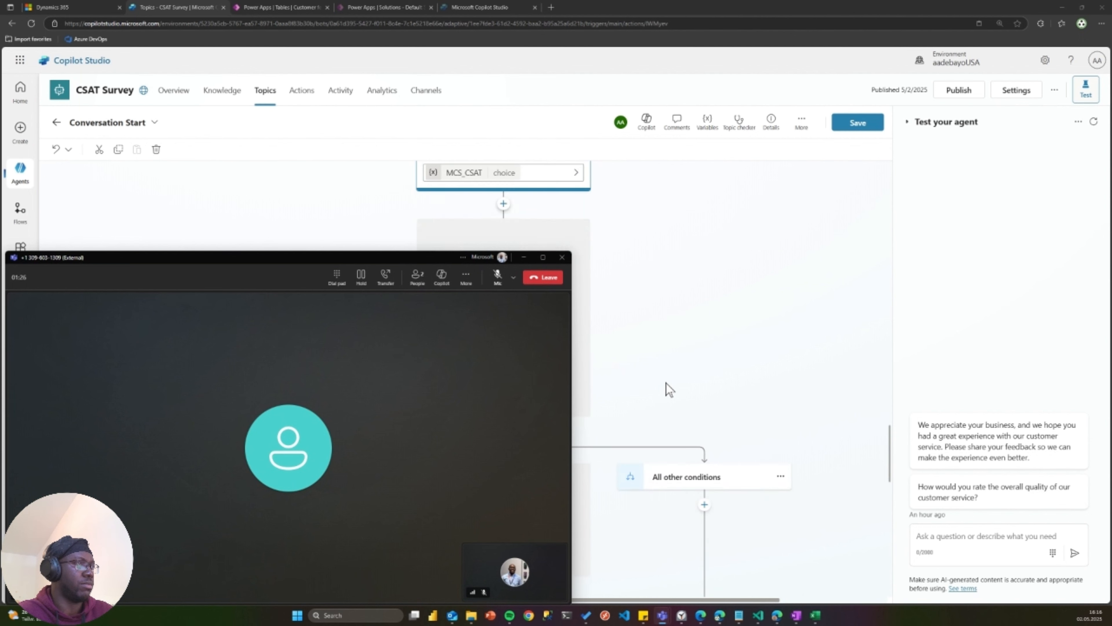
scroll(667, 388, "down", 3)
left_click_drag(414, 263, 740, 398)
scroll(643, 303, "up", 2)
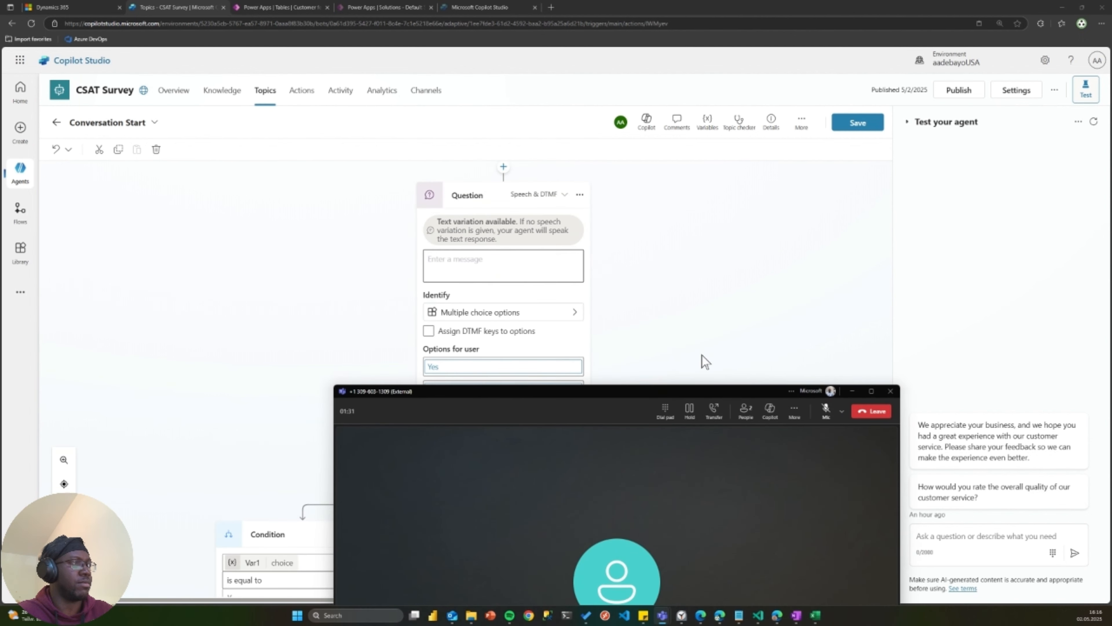
left_click(826, 414)
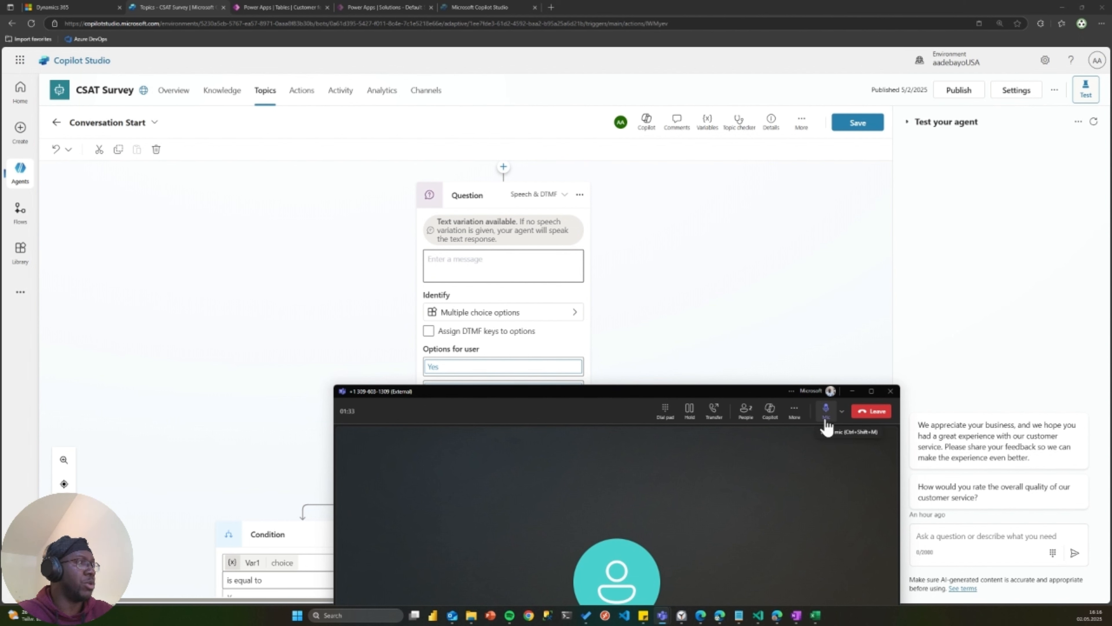
left_click(826, 420)
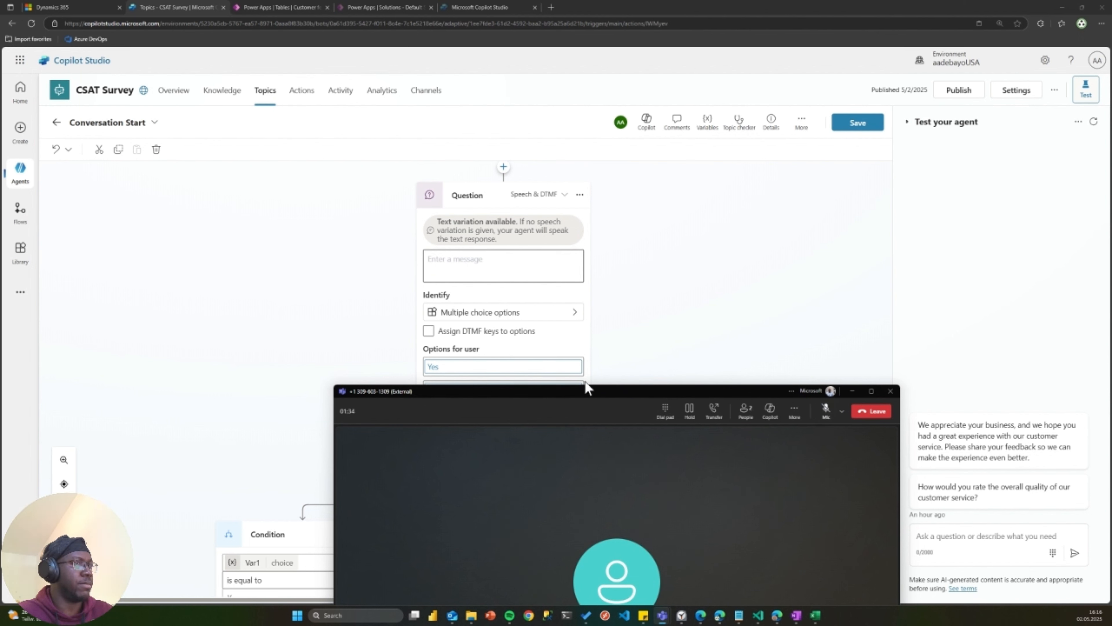
left_click_drag(334, 386, 682, 223)
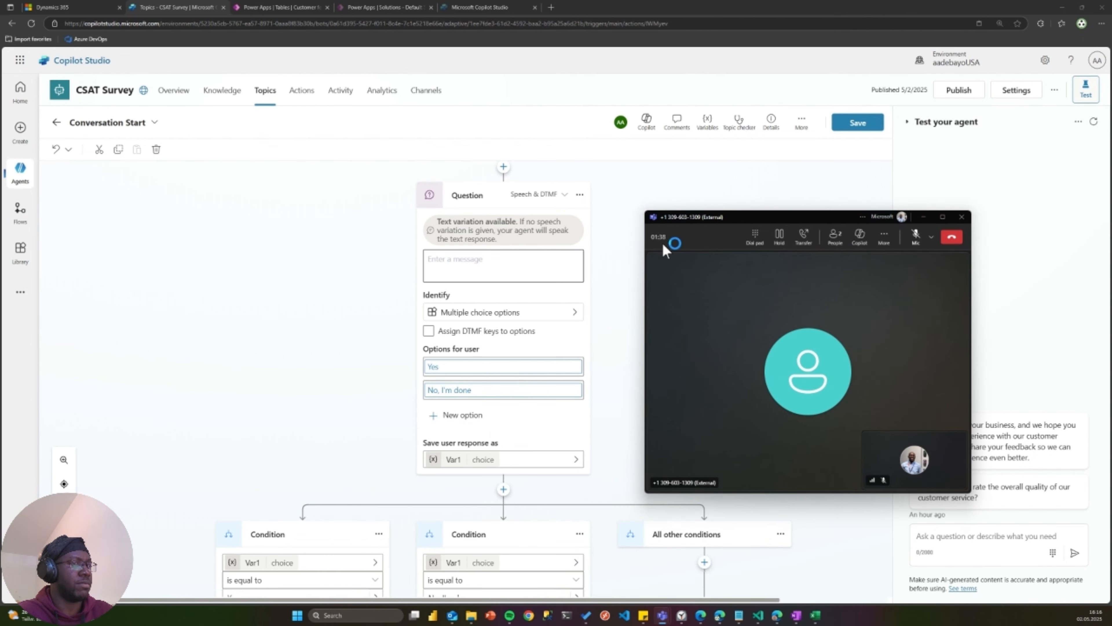
scroll(429, 377, "down", 5)
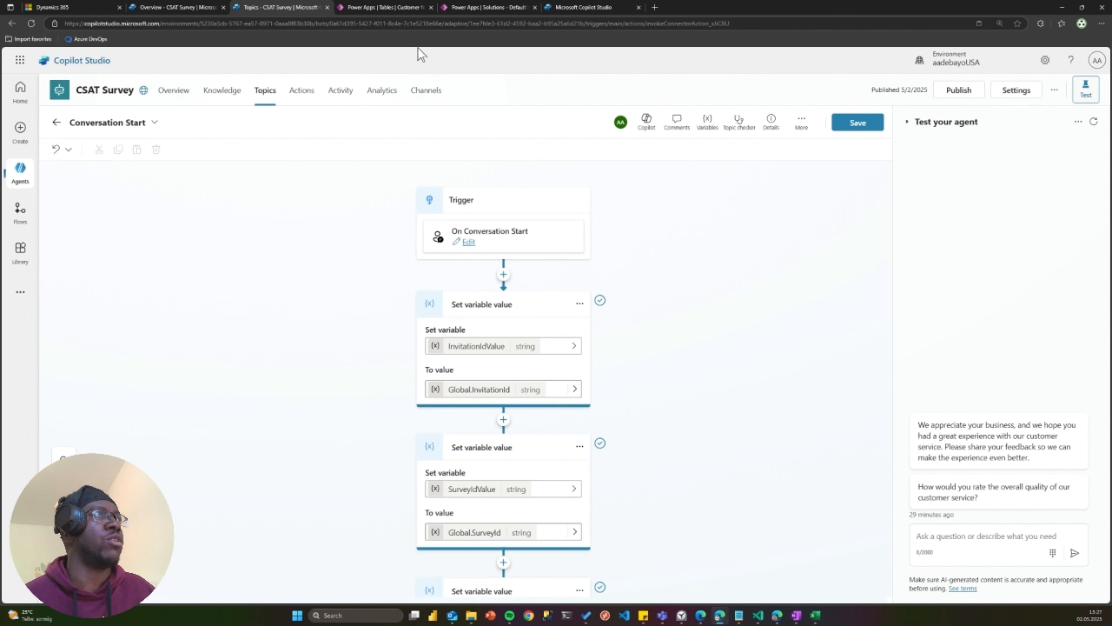
Switch to Power Apps, leave the open survey response table, and list all tables in the environment
left_click(413, 9)
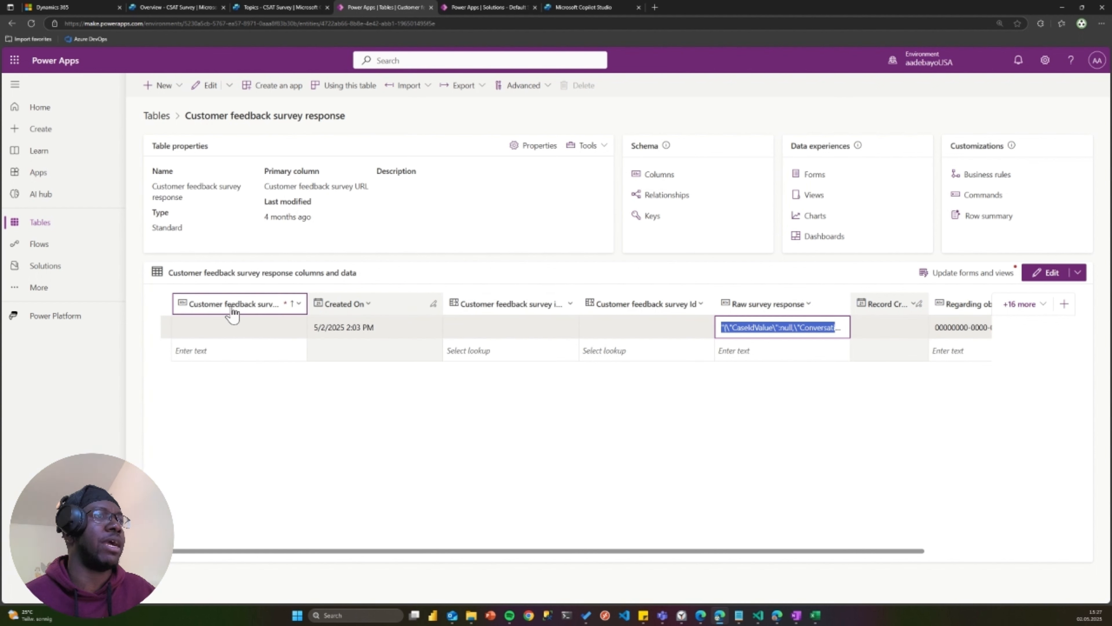
left_click(191, 119)
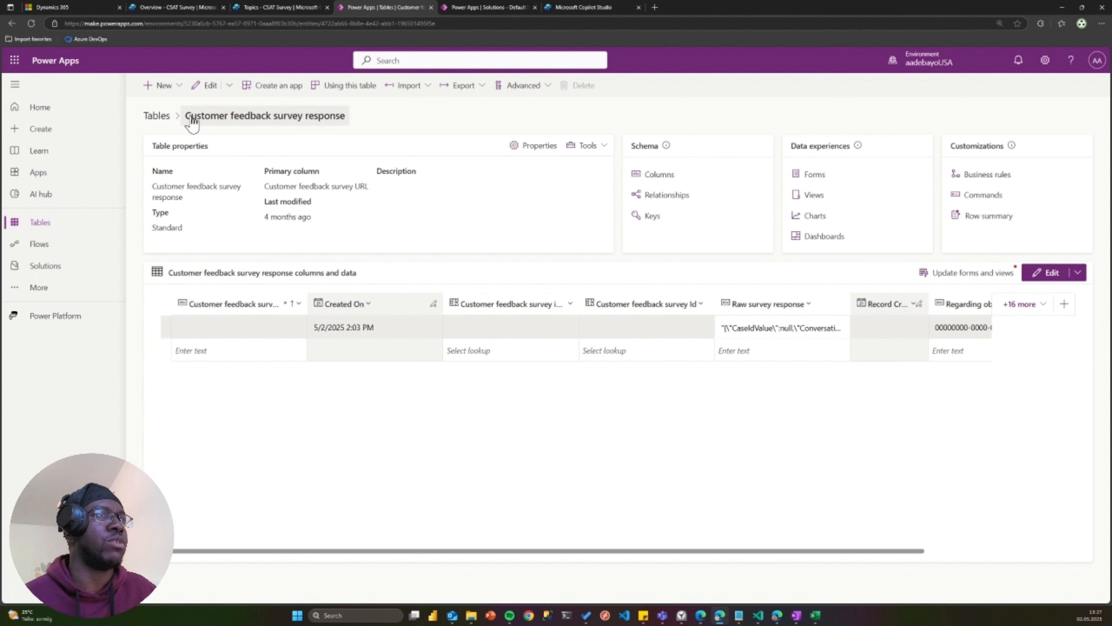
left_click(57, 231)
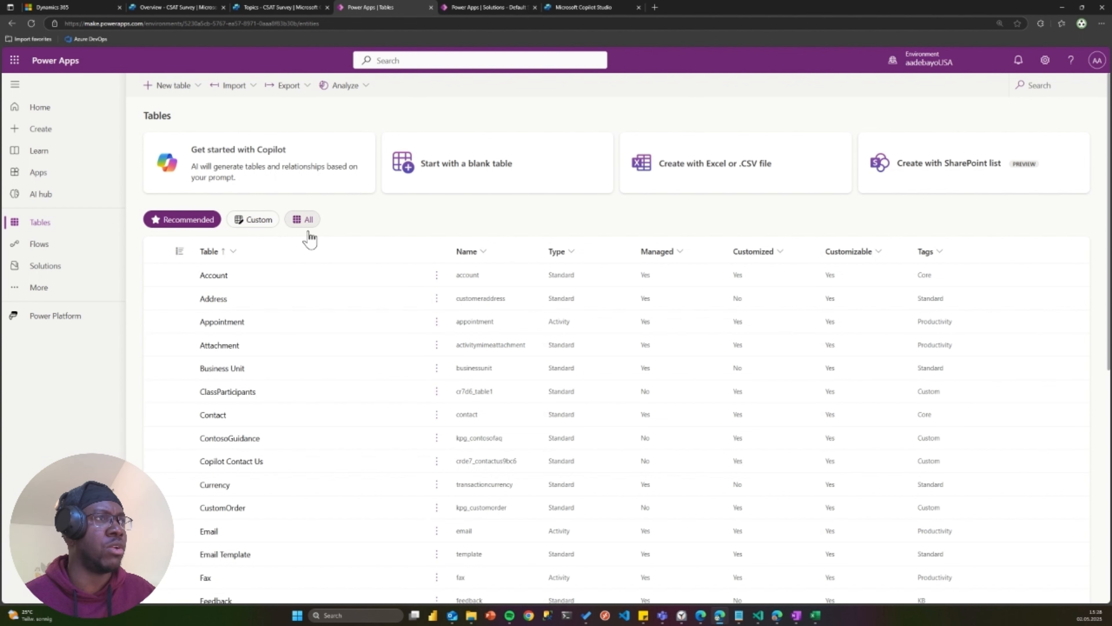
left_click(308, 222)
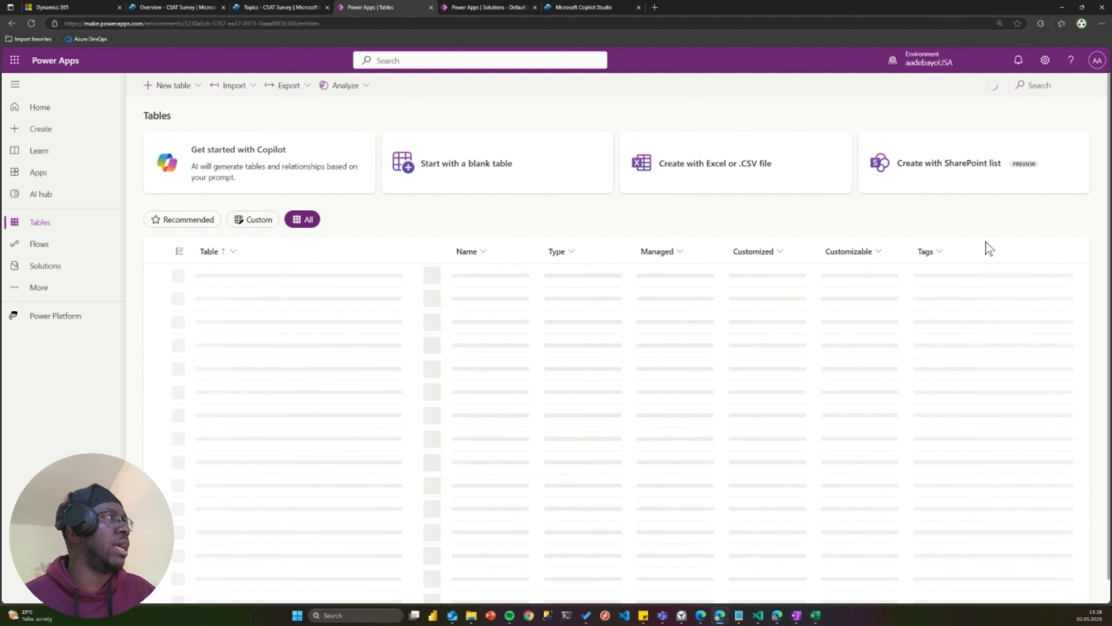
Search the tables for "Customer Feedback" and open the Customer feedback survey response table
left_click(1047, 84)
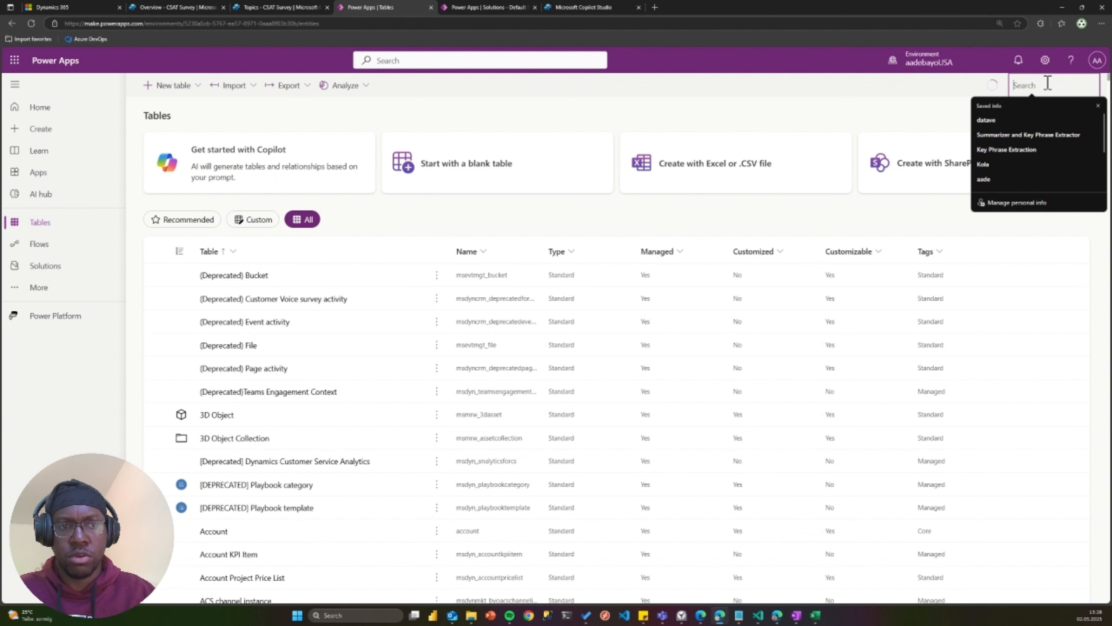
type("c")
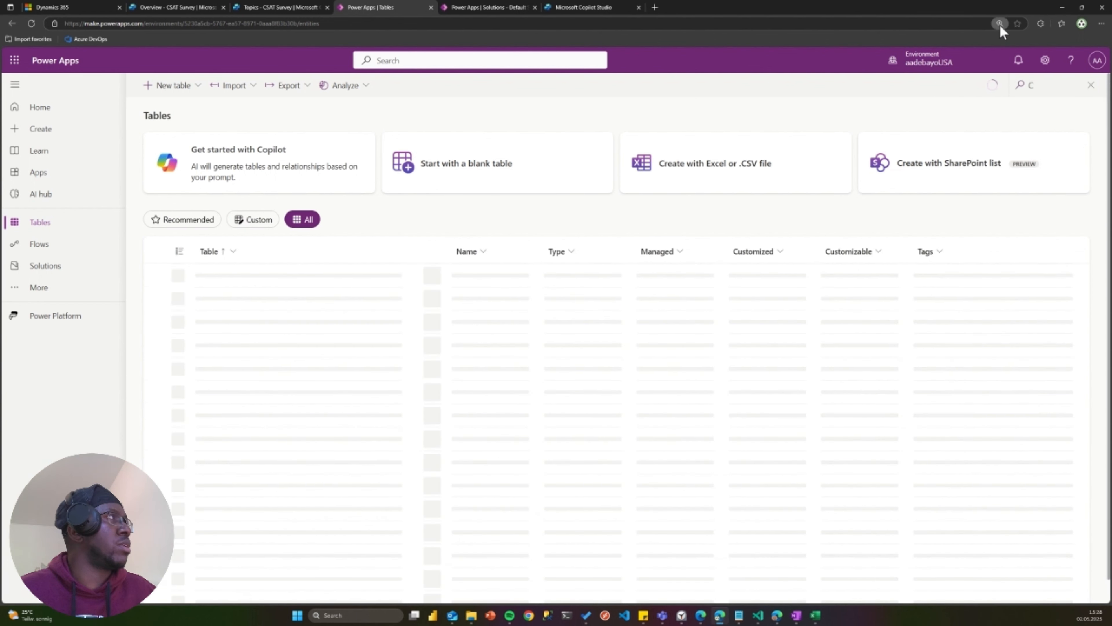
left_click(999, 25)
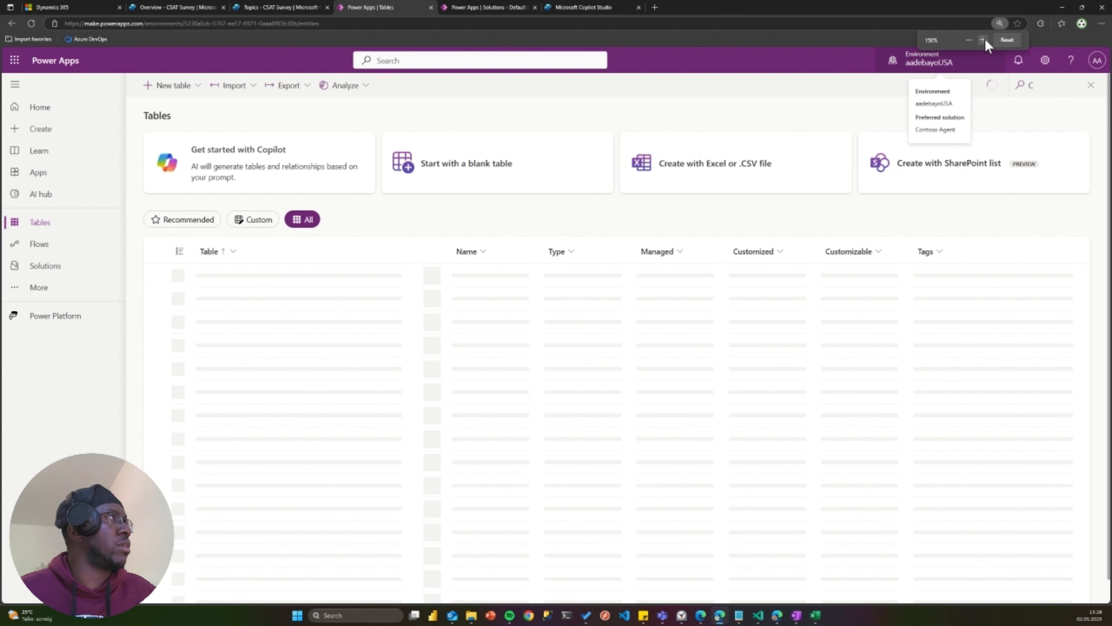
left_click(984, 40)
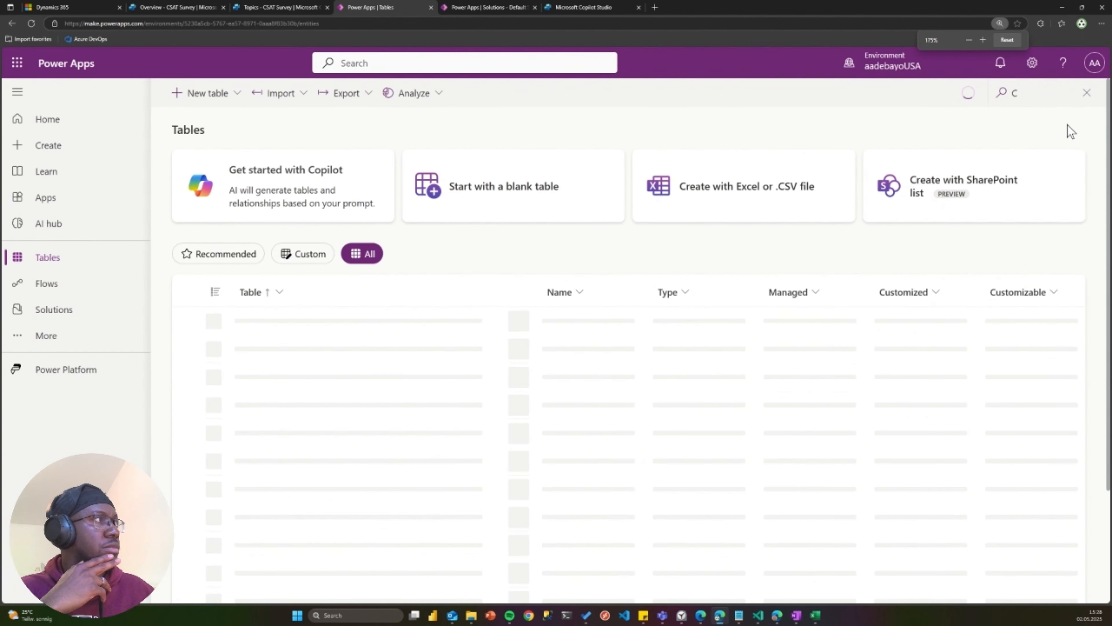
left_click(1048, 100)
type("C")
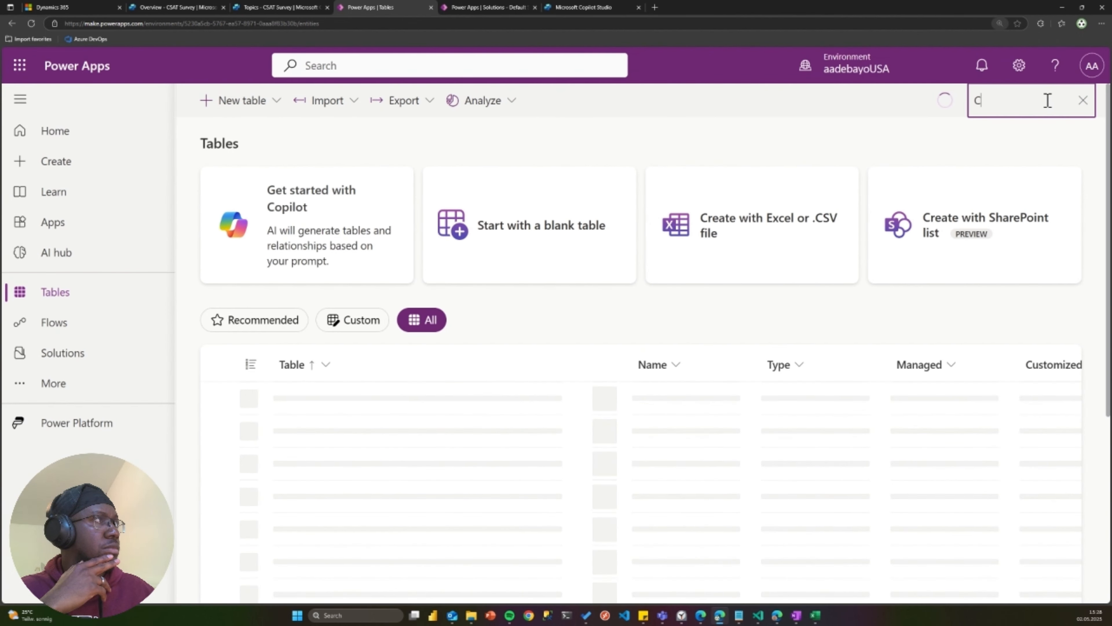
type("us")
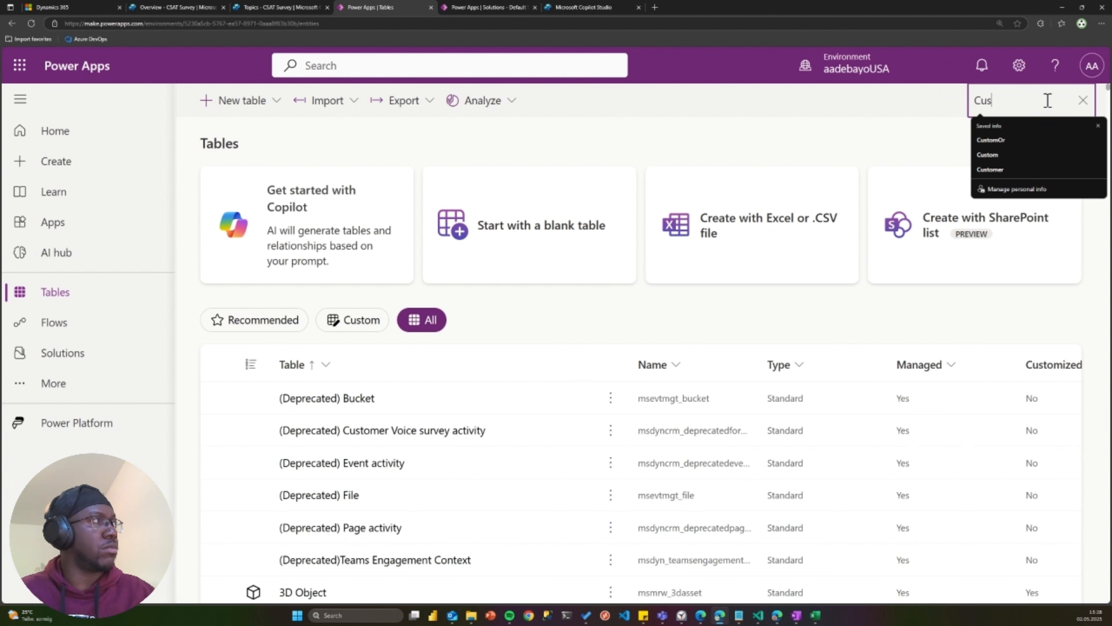
type("tomer")
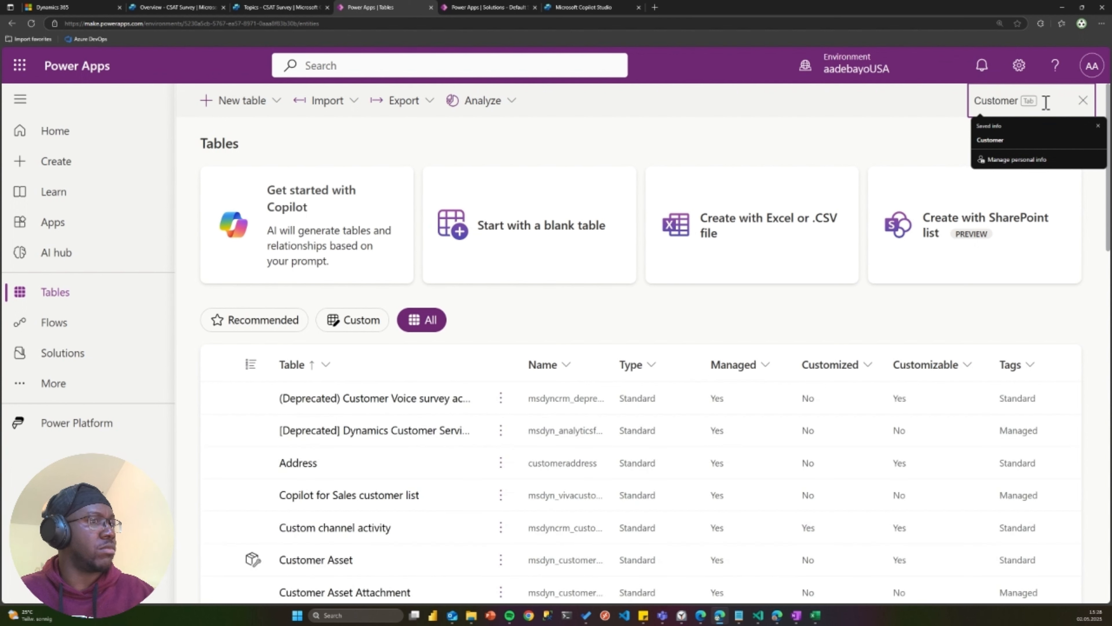
type(" Feed")
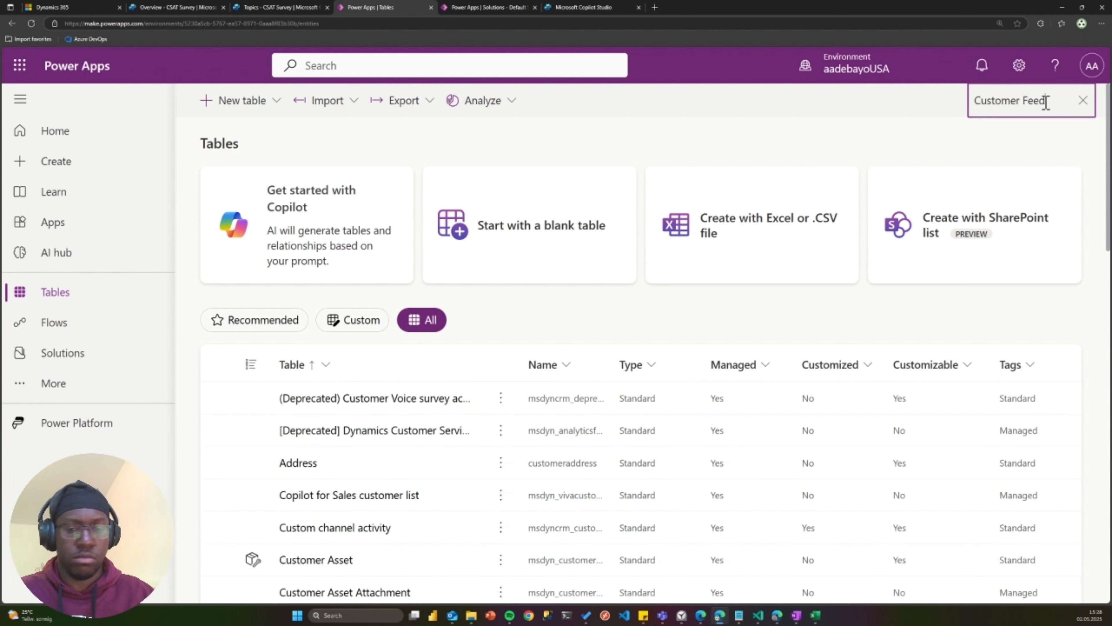
type("back")
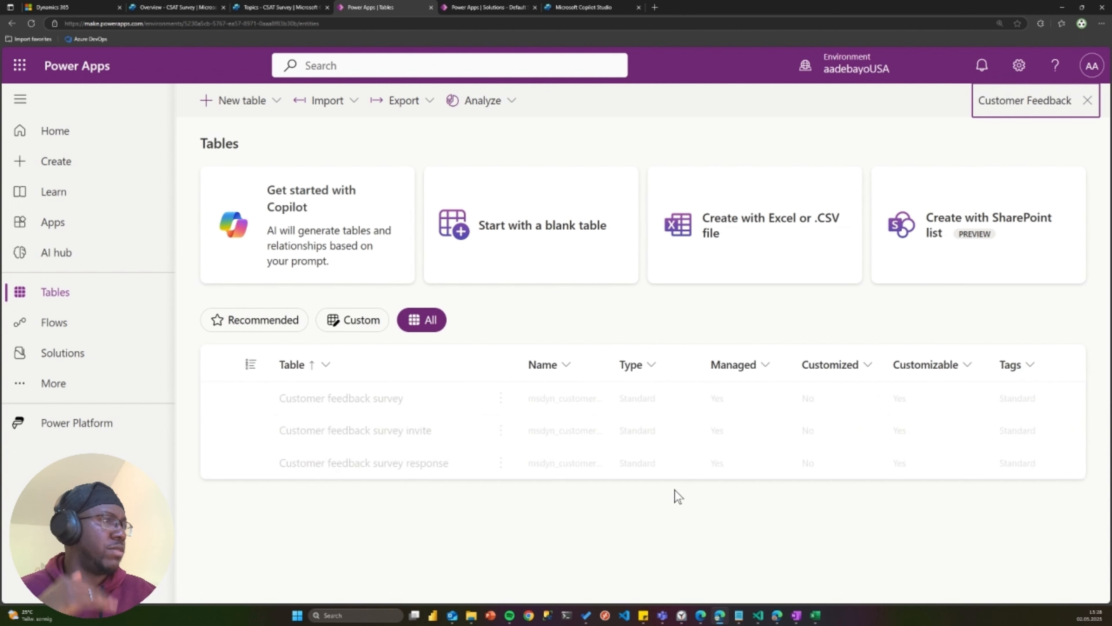
left_click(385, 465)
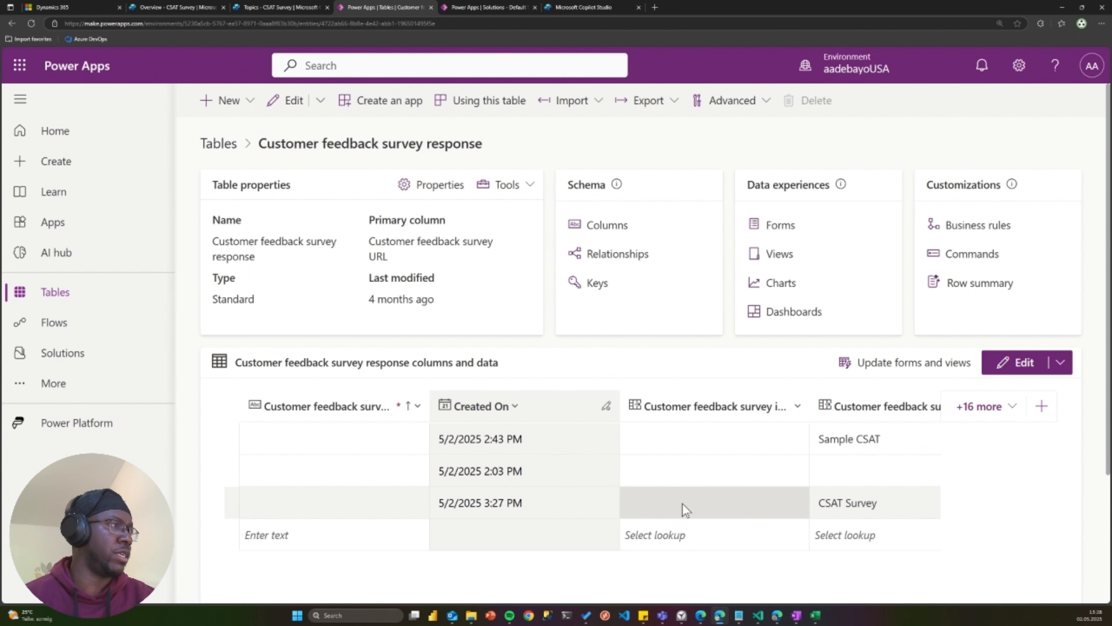
Show the Customer satisfaction value column in the response table's data and check that column's value for the CSAT Survey row
scroll(820, 512, "right", 10)
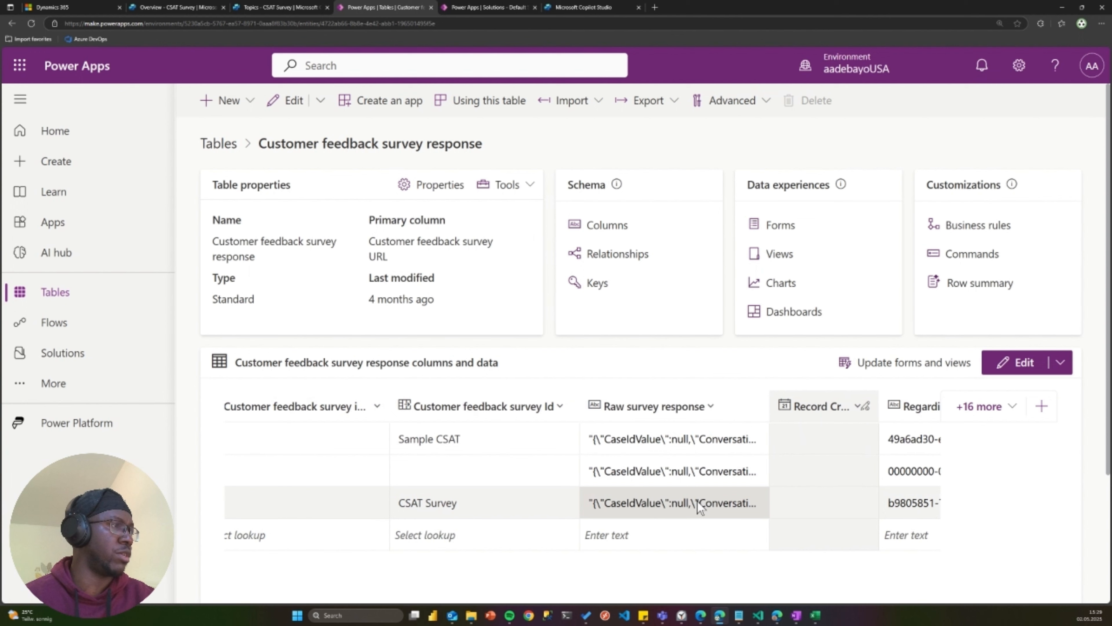
scroll(698, 504, "right", 3)
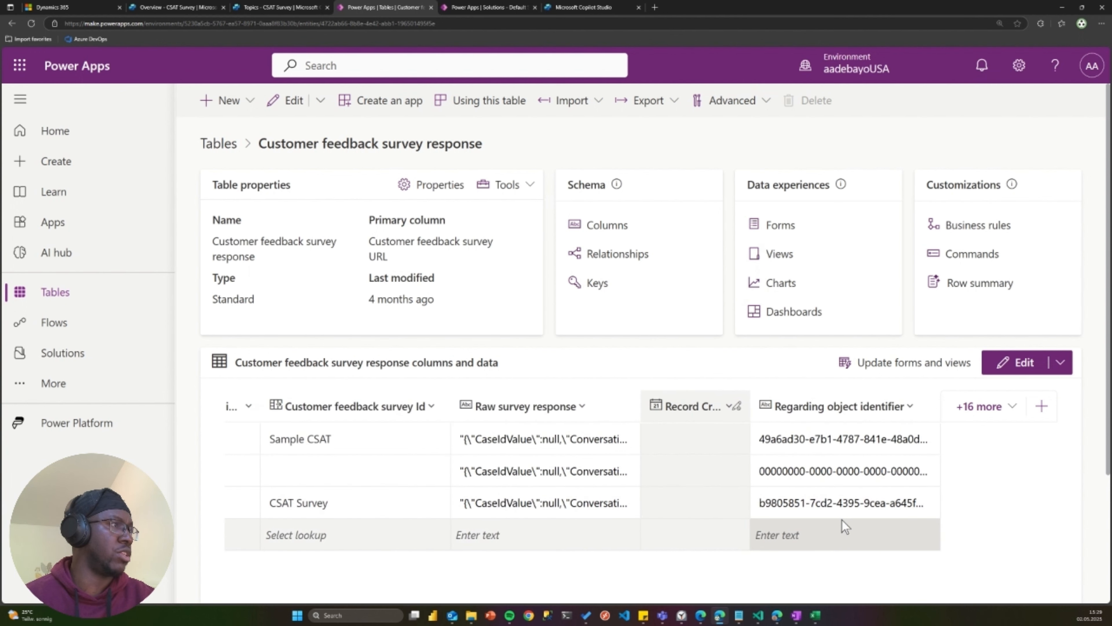
left_click(985, 414)
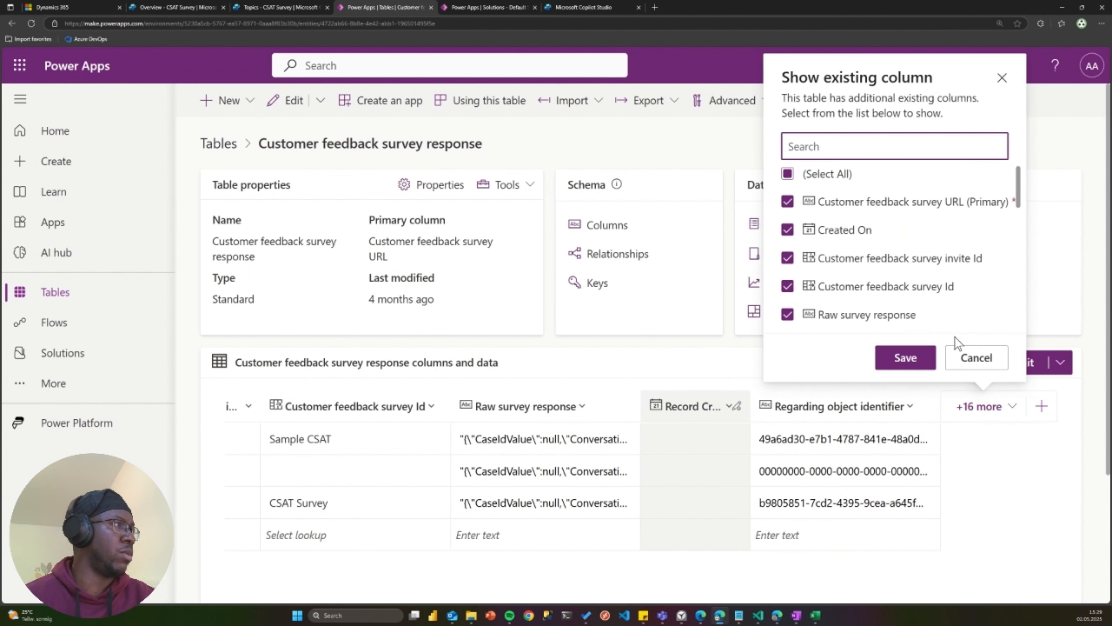
scroll(902, 265, "down", 2)
scroll(900, 265, "down", 5)
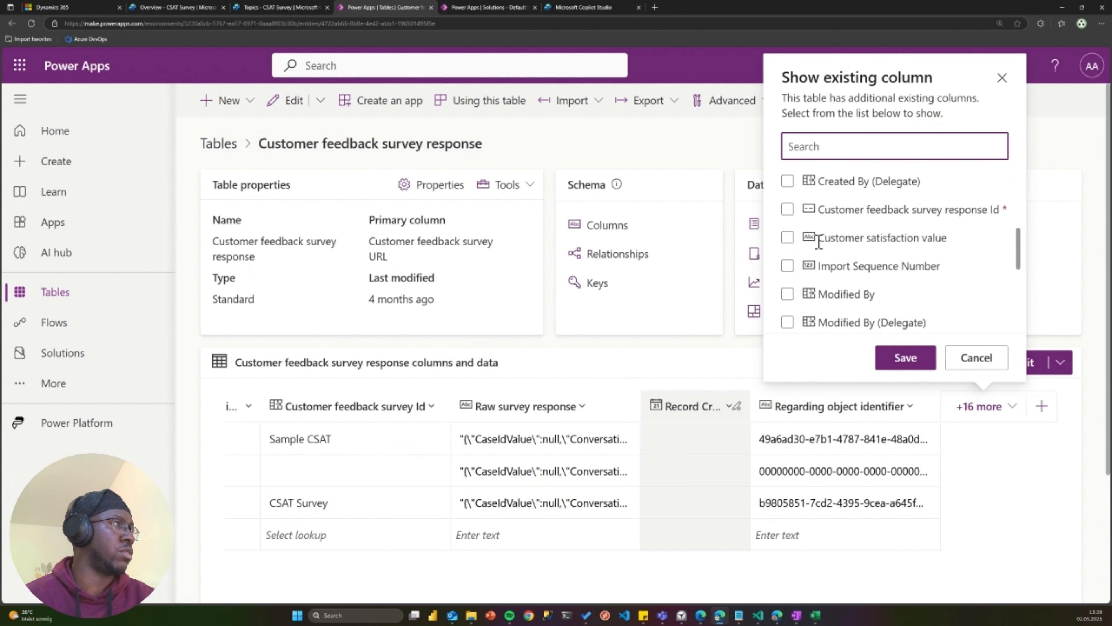
left_click(788, 239)
left_click(905, 363)
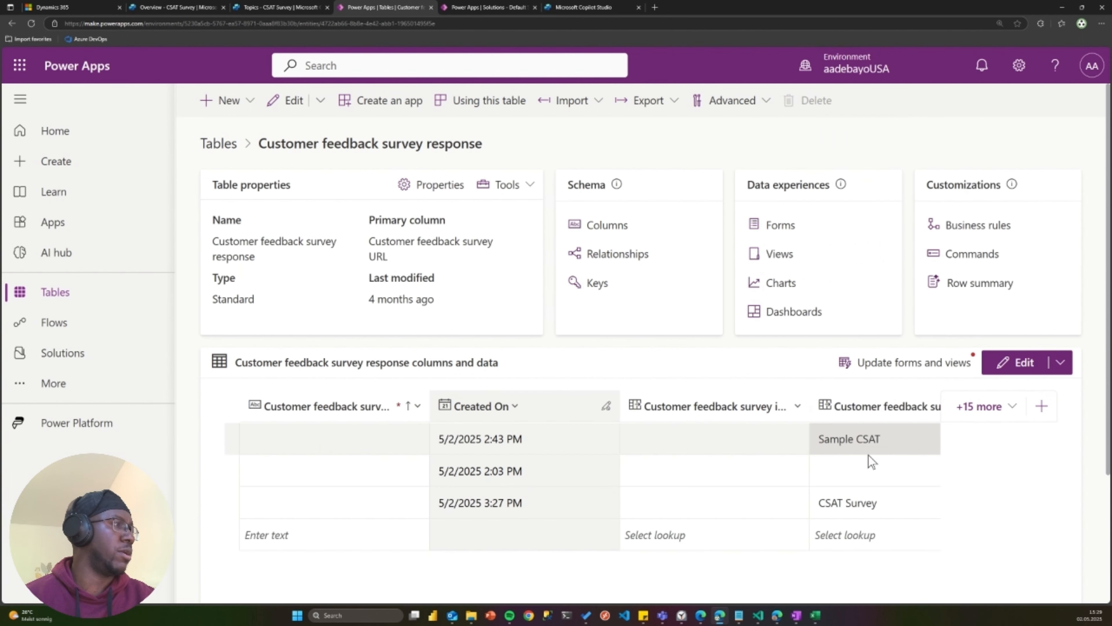
scroll(855, 499, "right", 5)
scroll(856, 505, "right", 3)
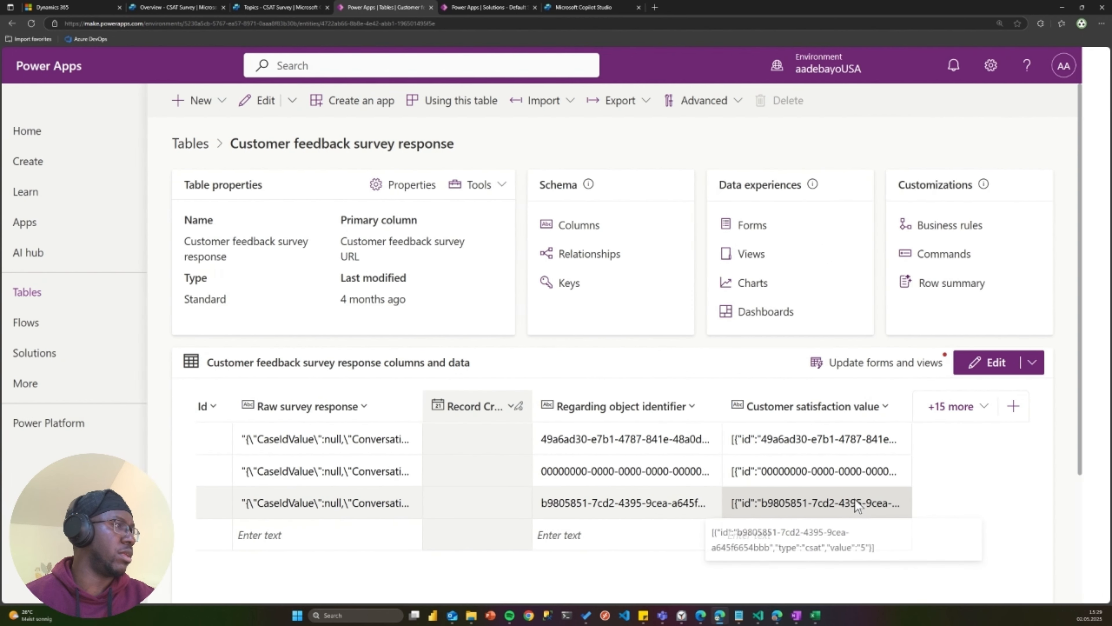